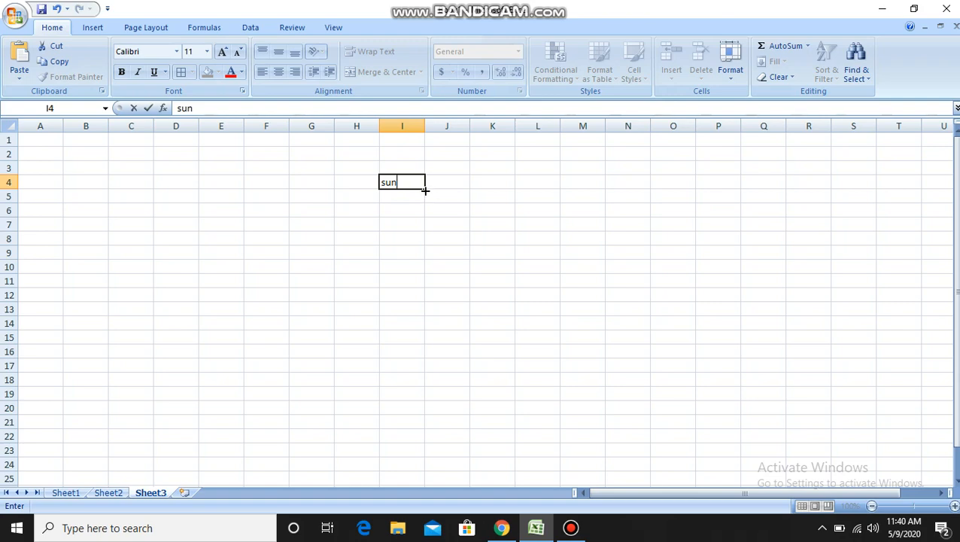
Fill weekdays from "sun" in I4 down to I11, and months from "feb" in K4 down to K12.
left_click_drag(426, 190, 424, 290)
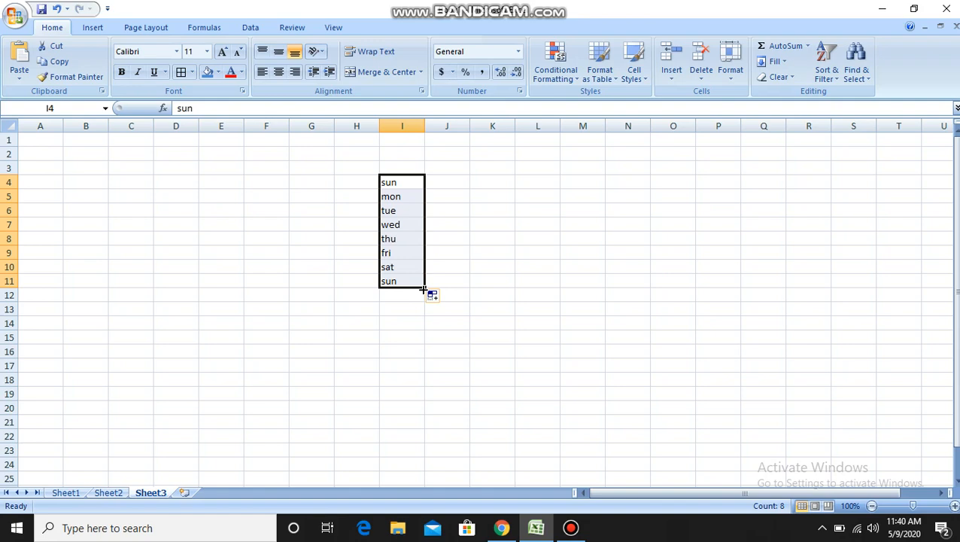
left_click(486, 181)
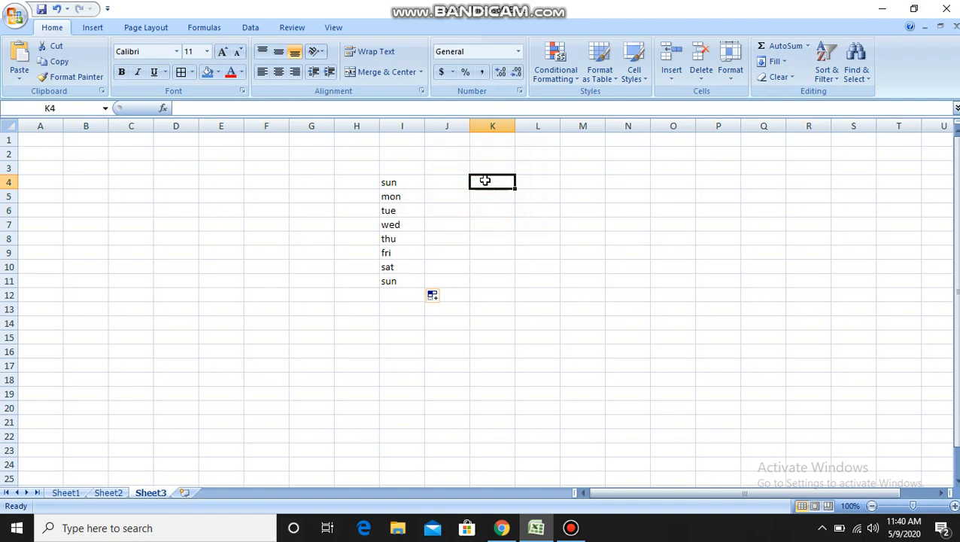
type("feb")
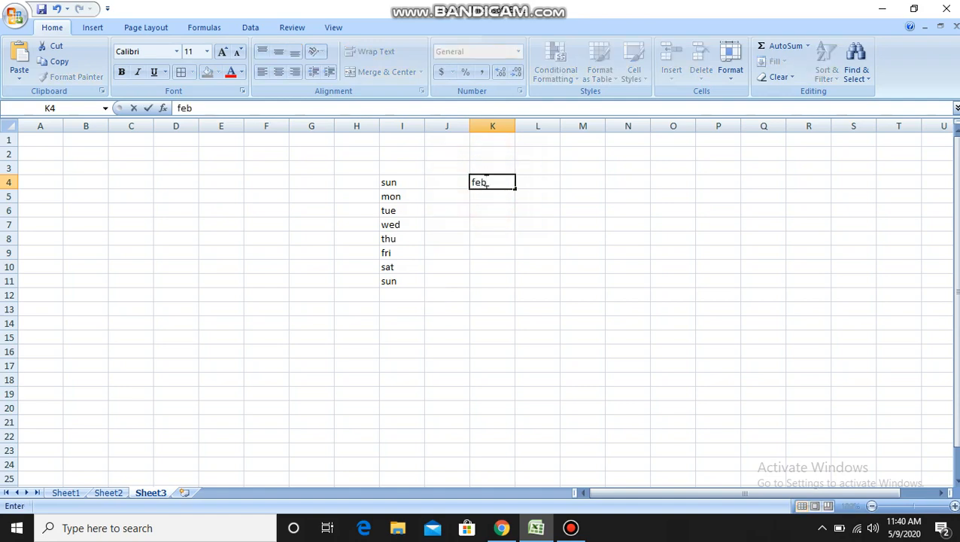
key("Return")
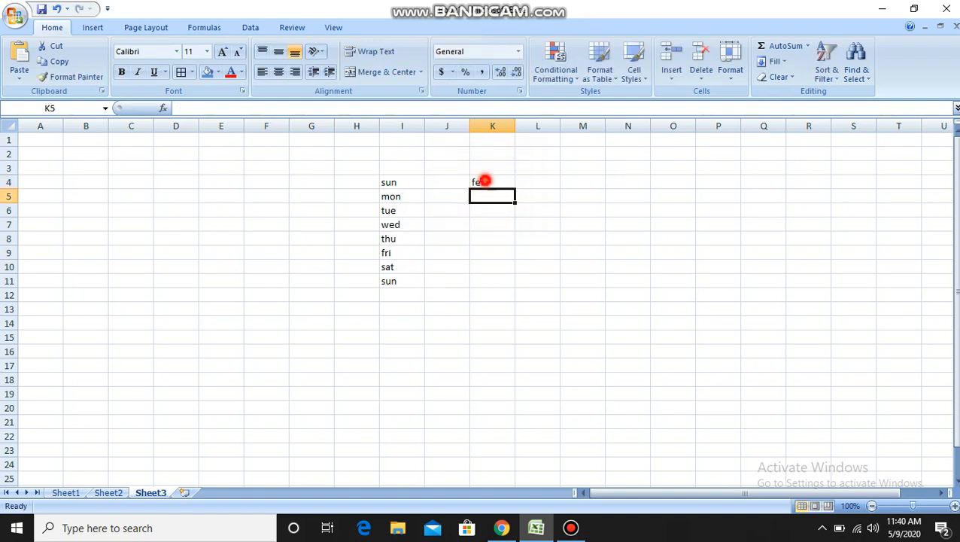
left_click(486, 181)
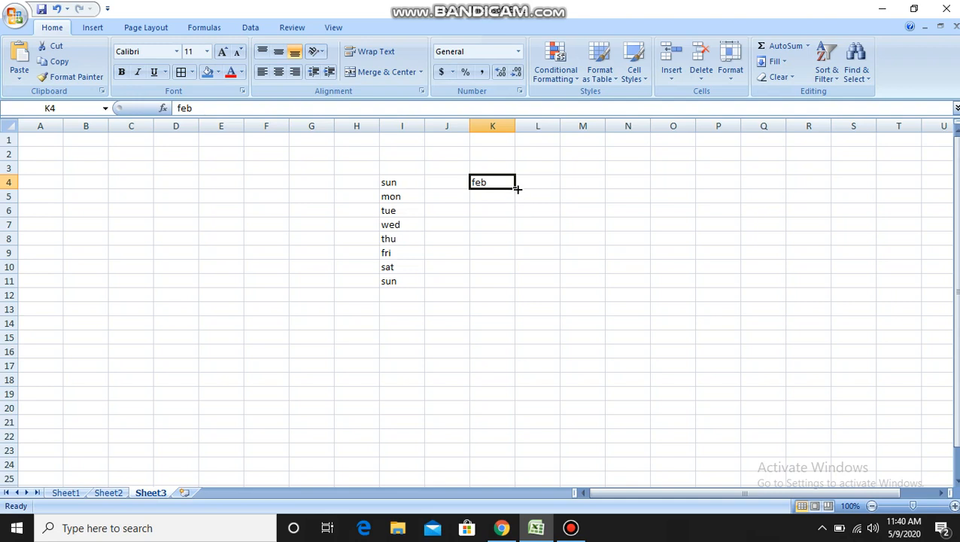
left_click_drag(514, 189, 481, 307)
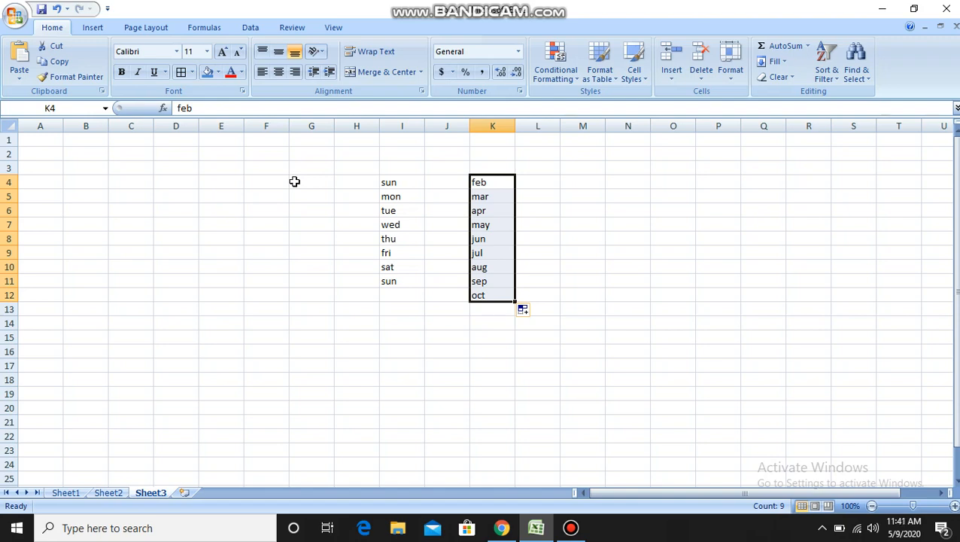
Enter 1 and 2 in G4 and G5 and extend the number series down to G12.
left_click(294, 181)
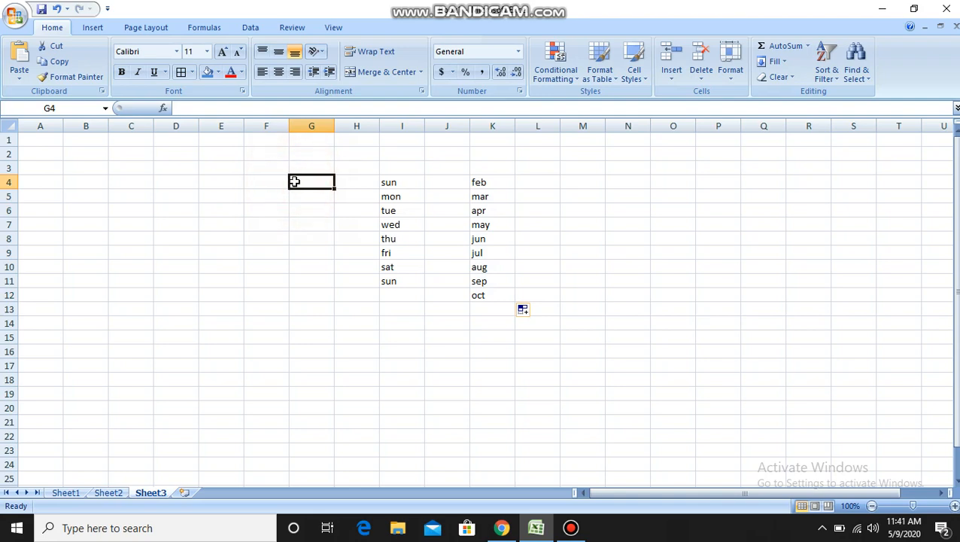
type("1")
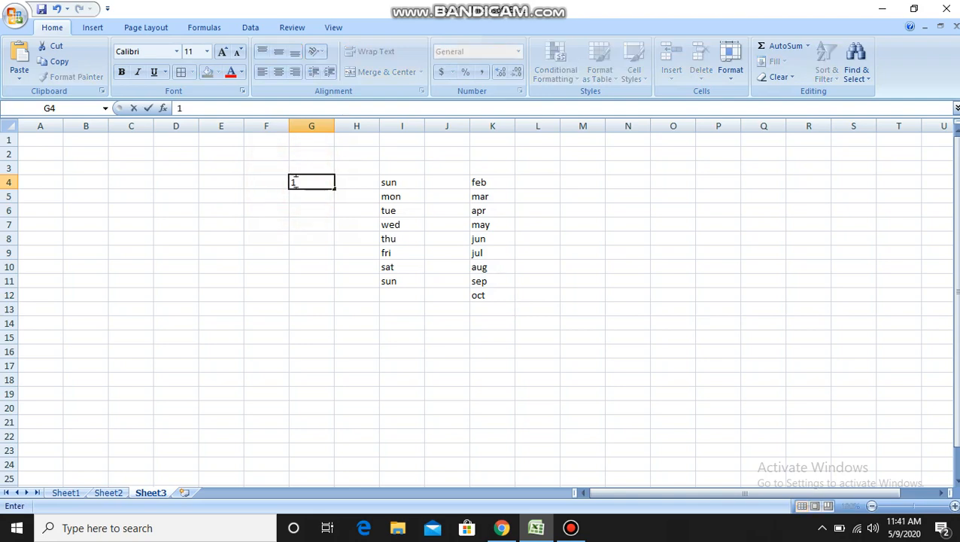
left_click(299, 195)
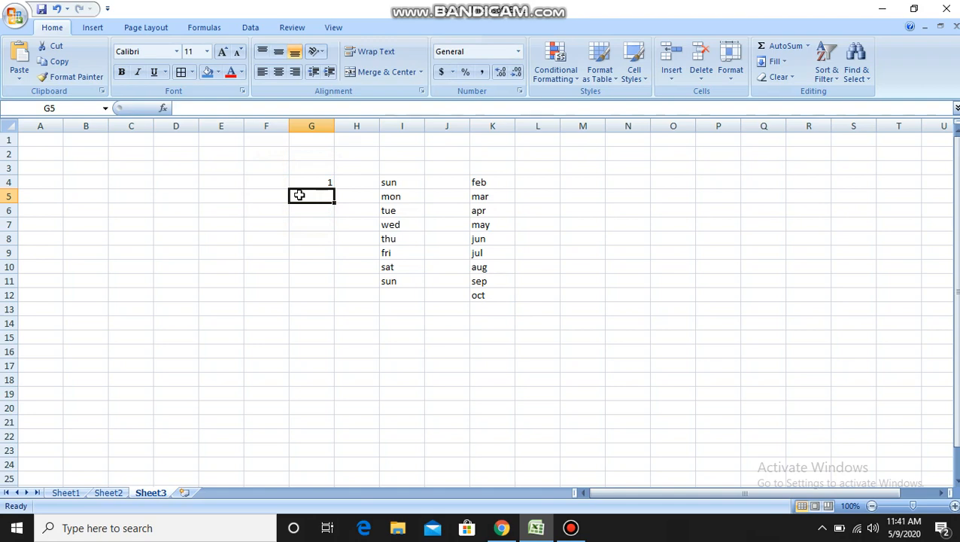
type("2")
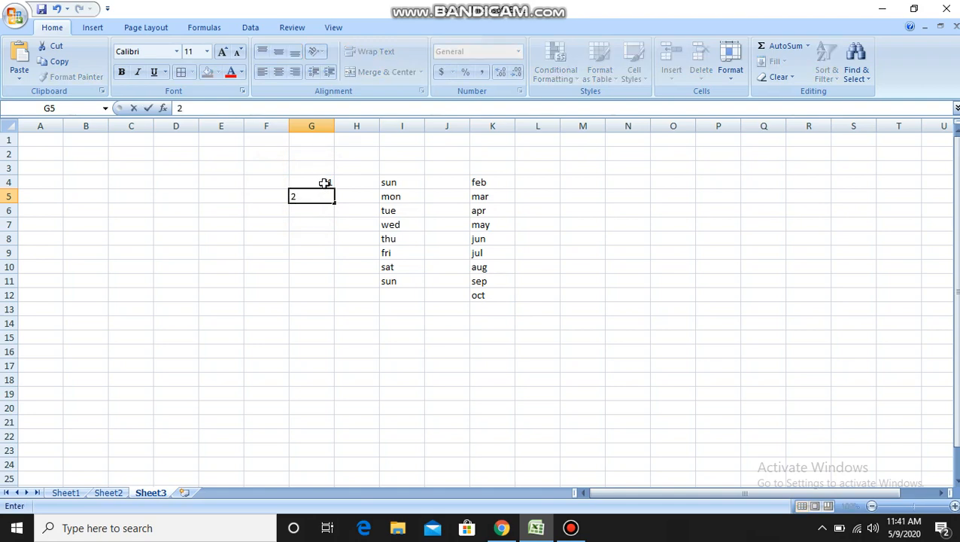
left_click(325, 184)
left_click_drag(324, 183, 325, 197)
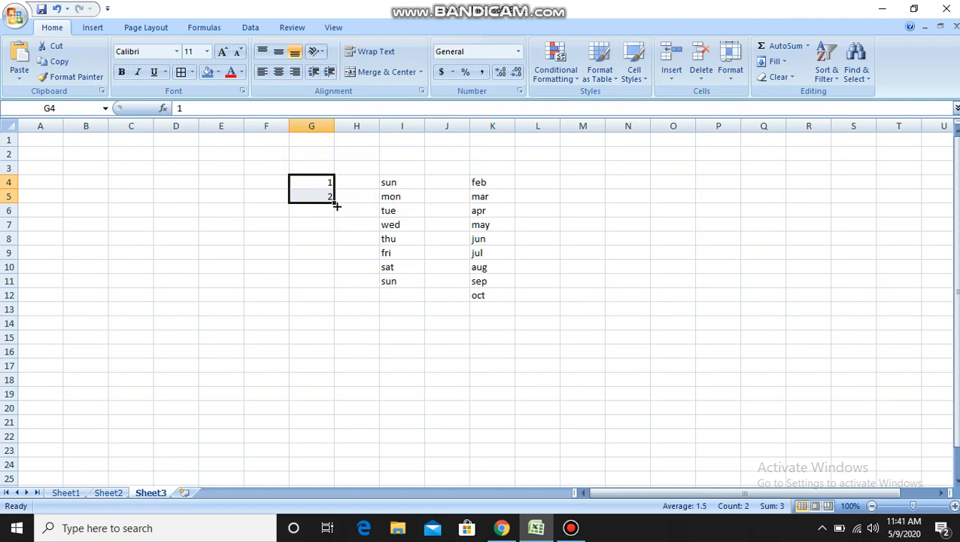
left_click_drag(336, 205, 317, 191)
left_click(317, 182)
left_click_drag(334, 200, 325, 299)
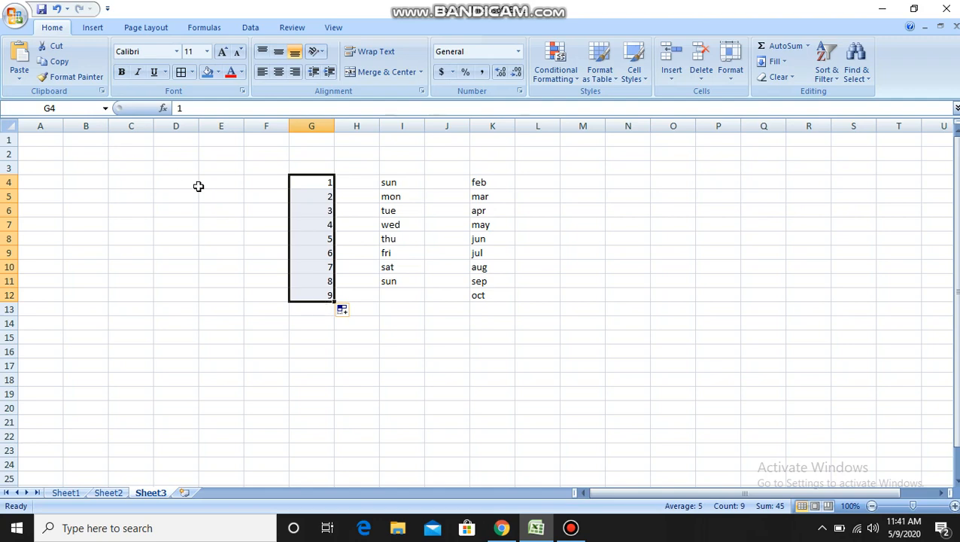
Enter 1 in D4 and 3 in D5 as the starting values of an odd-number series.
left_click(175, 188)
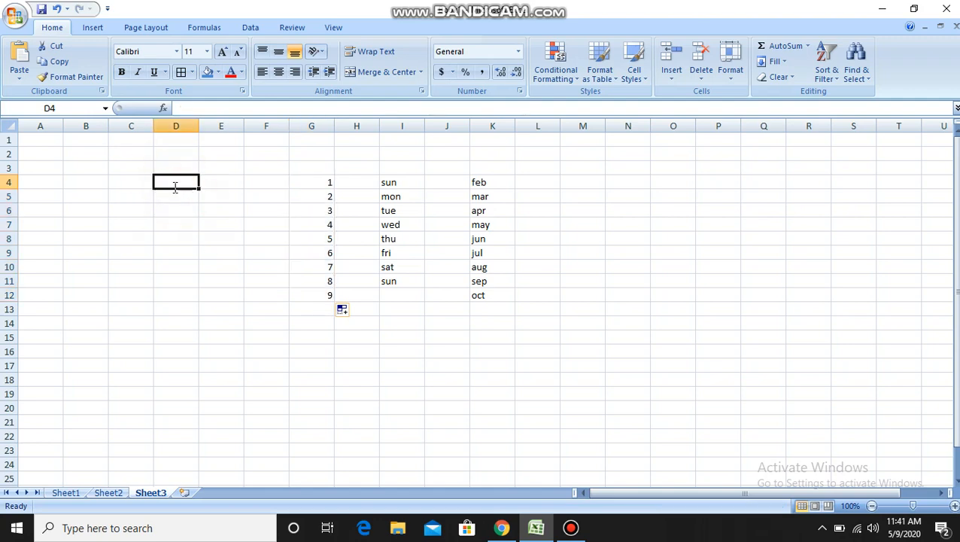
type("1")
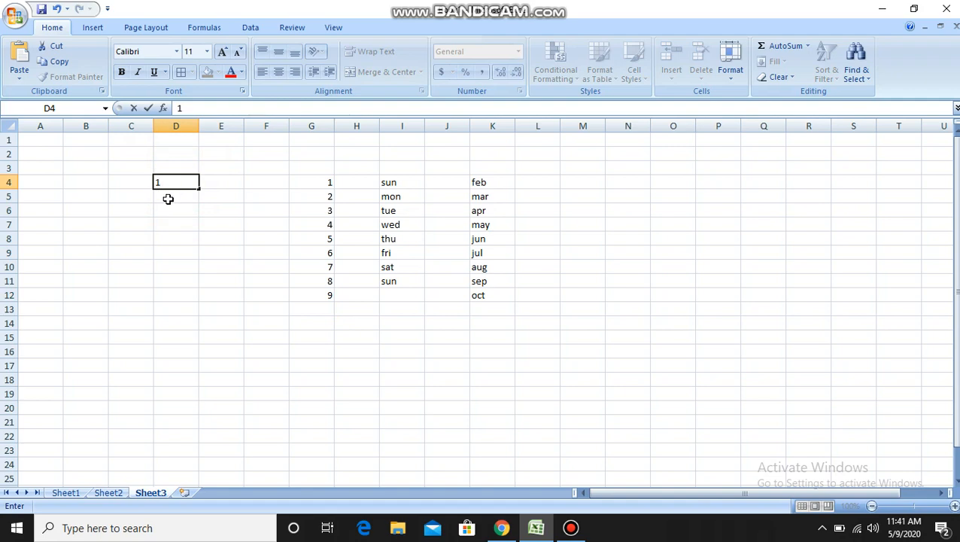
left_click(168, 198)
type("3")
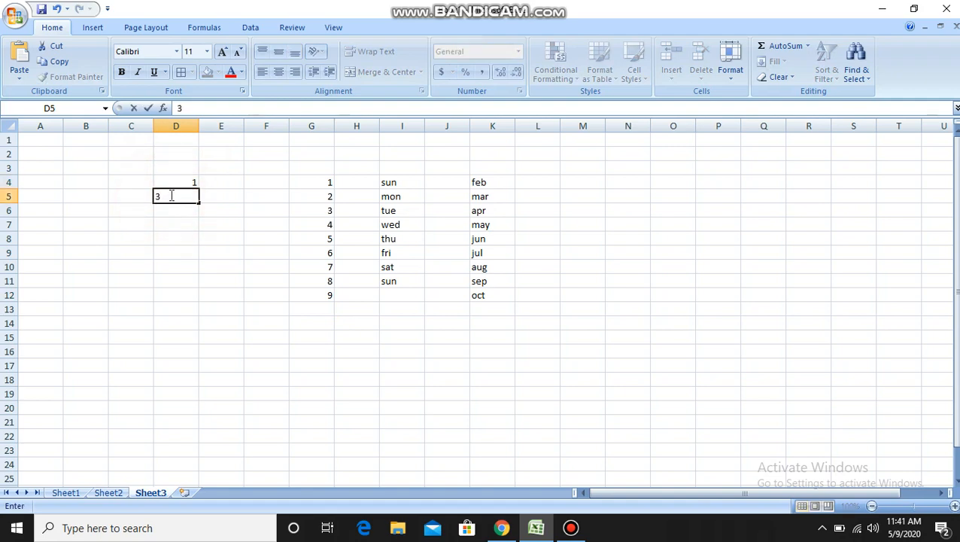
Try to select D4 and D5 together as the basis for a fill series.
left_click(172, 182)
double_click(171, 182)
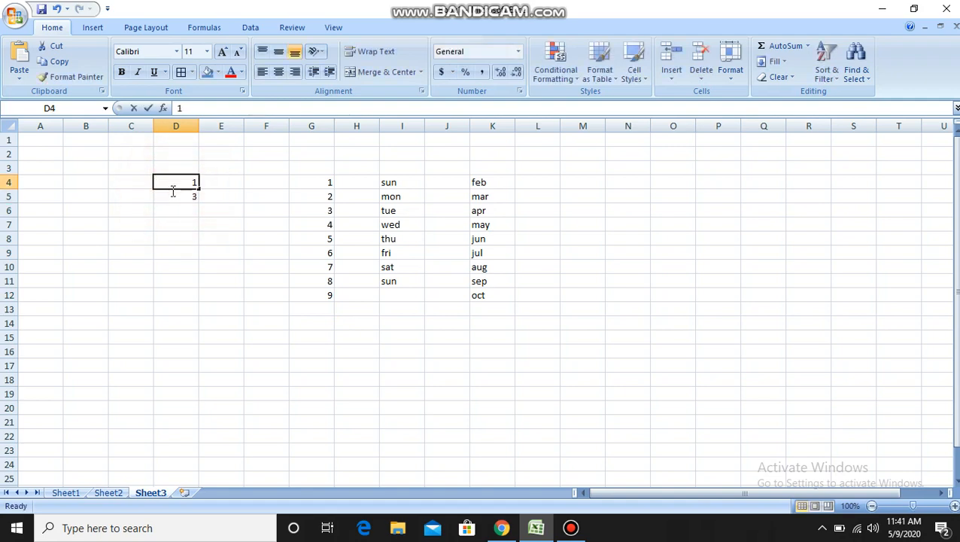
left_click(172, 197)
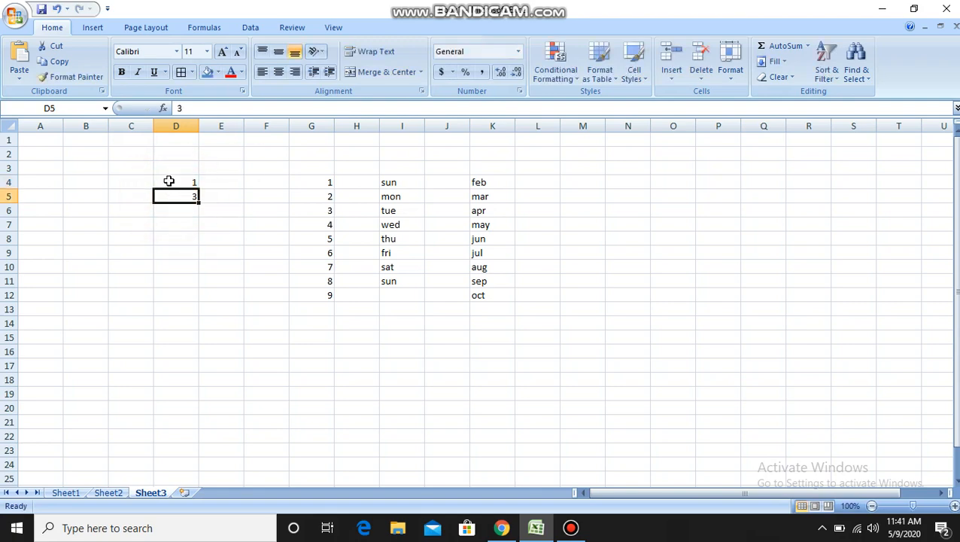
left_click(170, 182)
left_click_drag(171, 183, 170, 194)
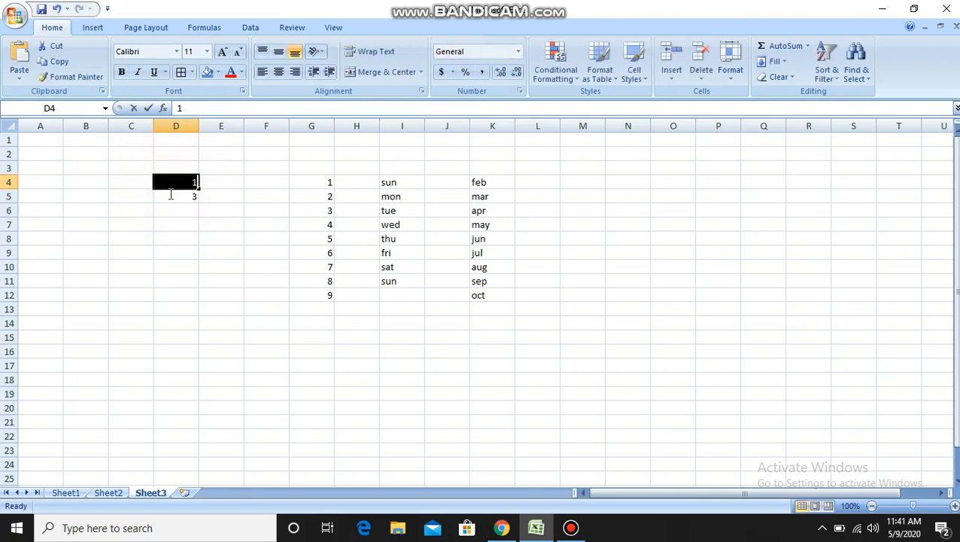
left_click(169, 194)
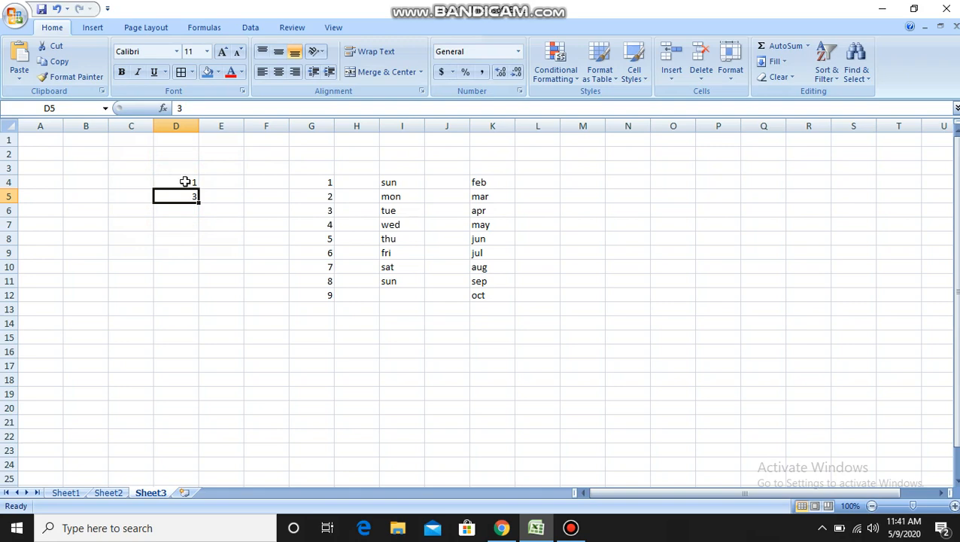
double_click(191, 181)
left_click_drag(191, 183, 192, 197)
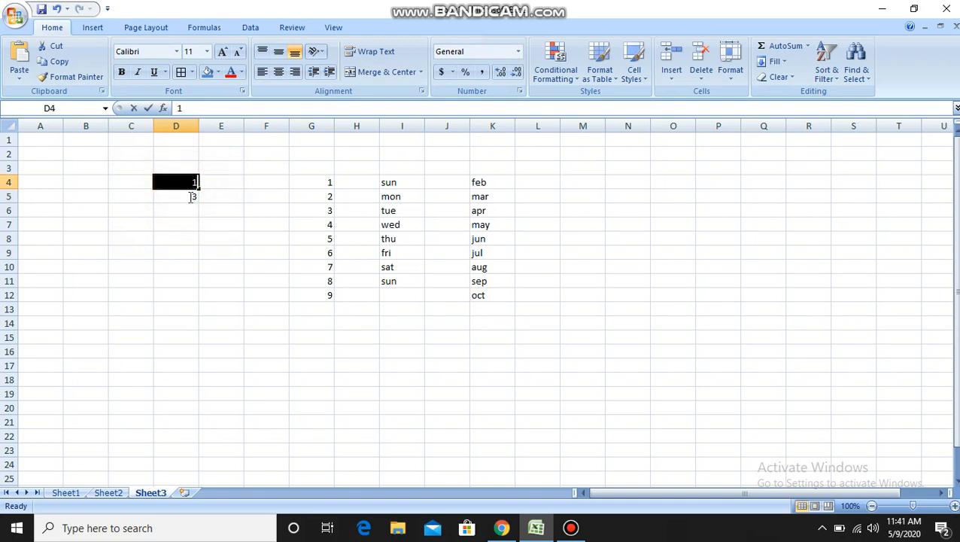
left_click(173, 196)
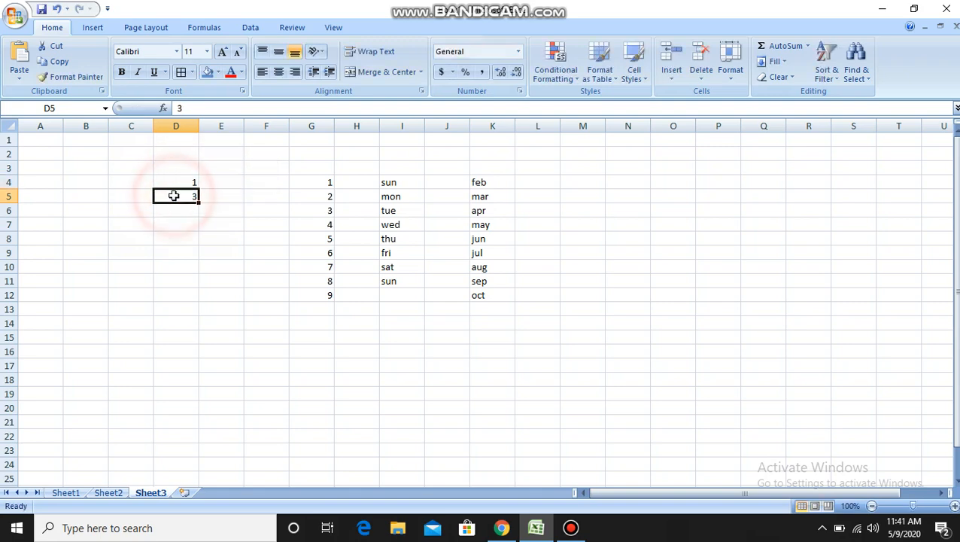
double_click(172, 181)
left_click_drag(173, 182, 189, 199)
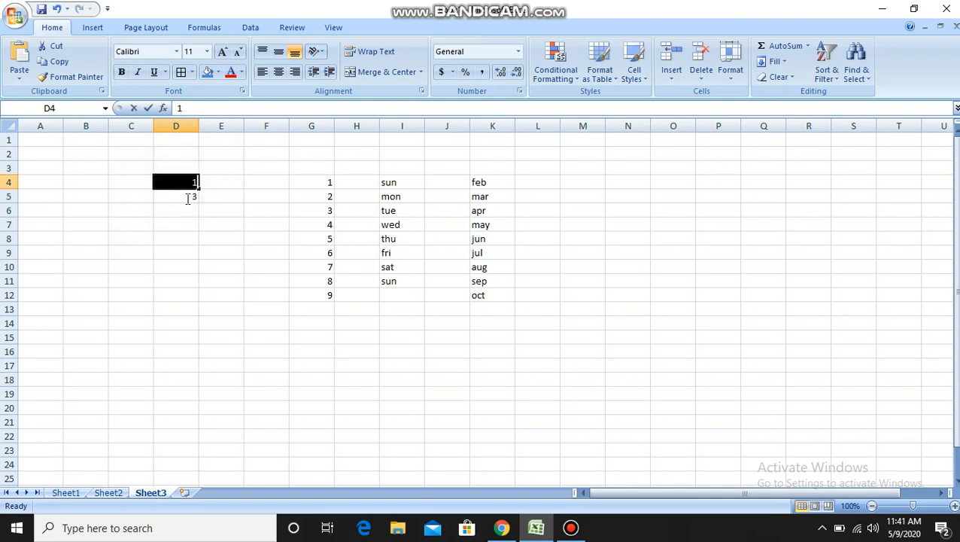
left_click(188, 198)
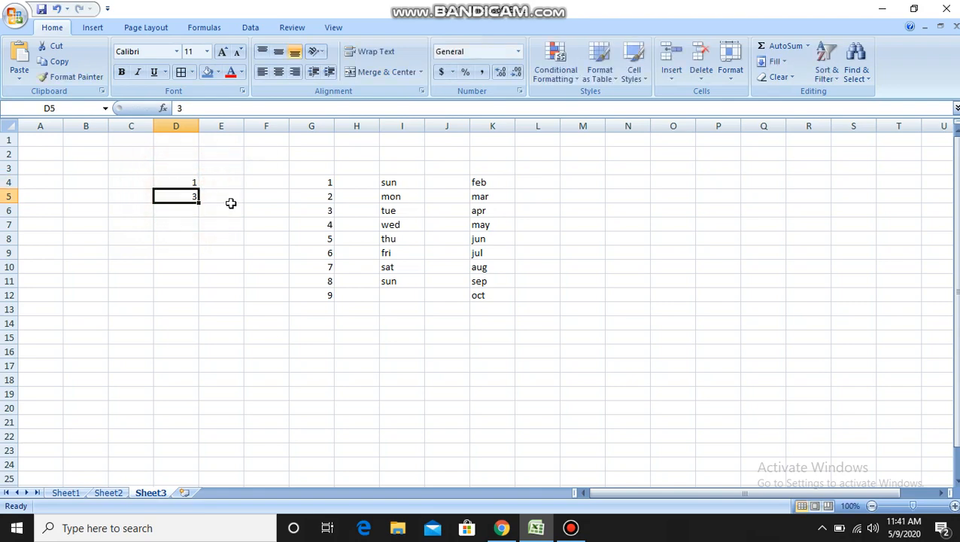
Enter 1 and 2 in N4 and N5 and extend the number series down to N12.
left_click(637, 186)
type("1")
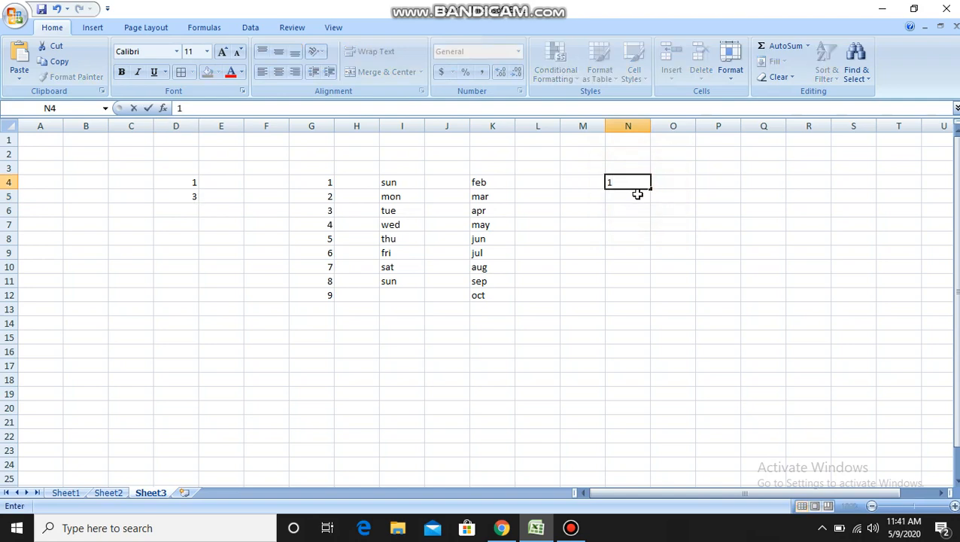
left_click(638, 195)
type("2")
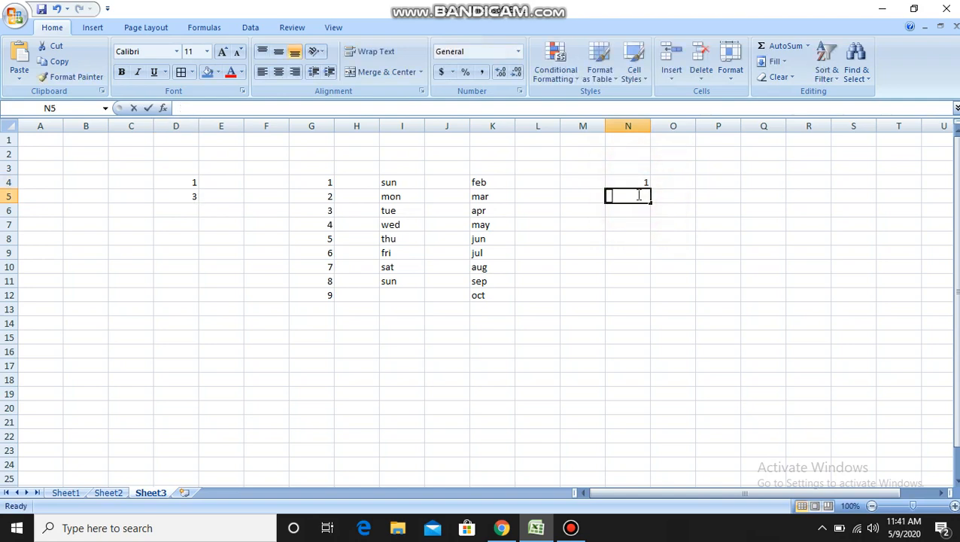
left_click(637, 184)
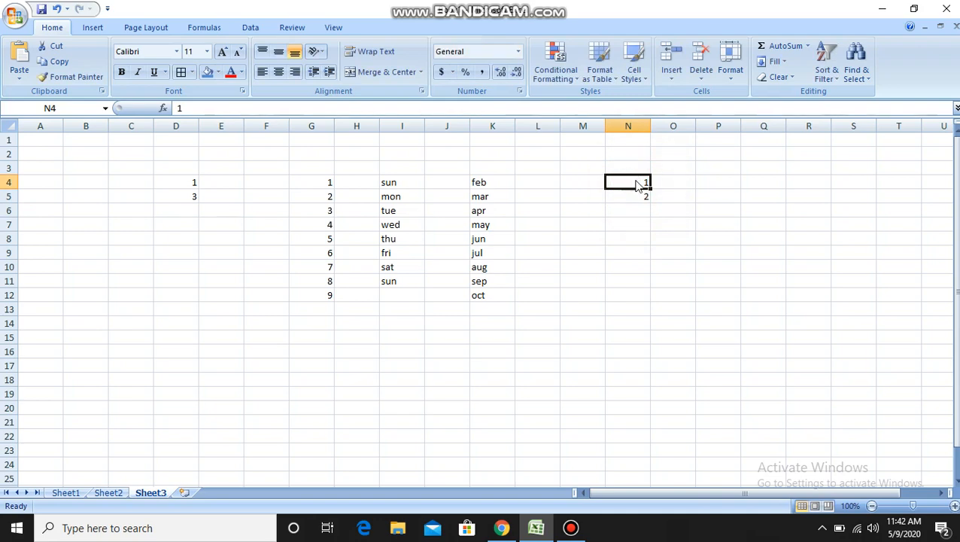
left_click(636, 186)
left_click_drag(636, 187, 637, 198)
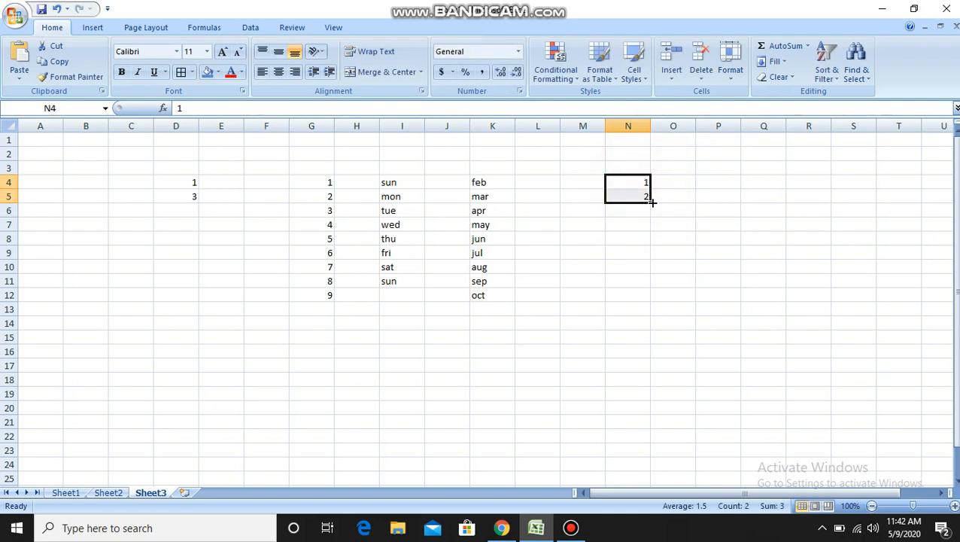
left_click_drag(651, 202, 645, 308)
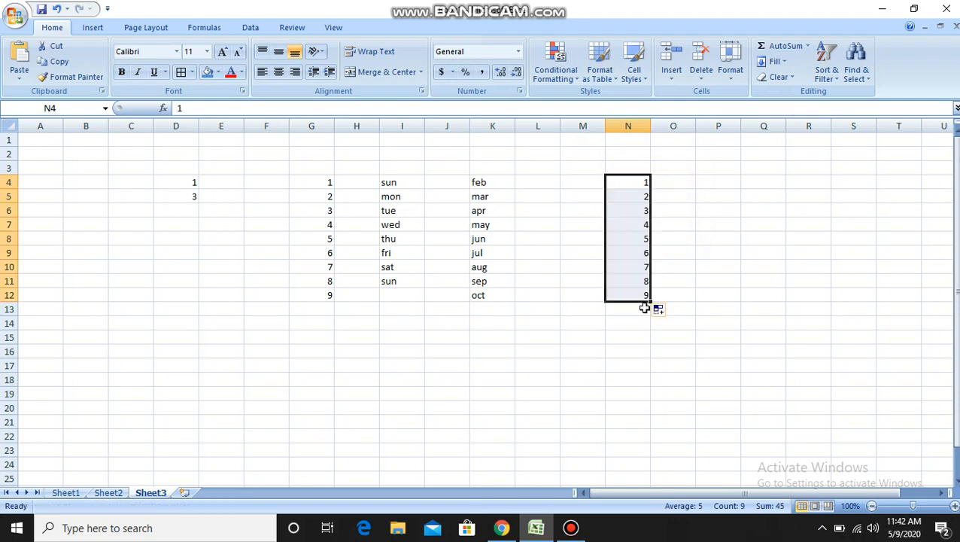
Enter 1 and 3 in P4 and P5 and extend the odd-number series down to P12.
left_click(718, 187)
type("1")
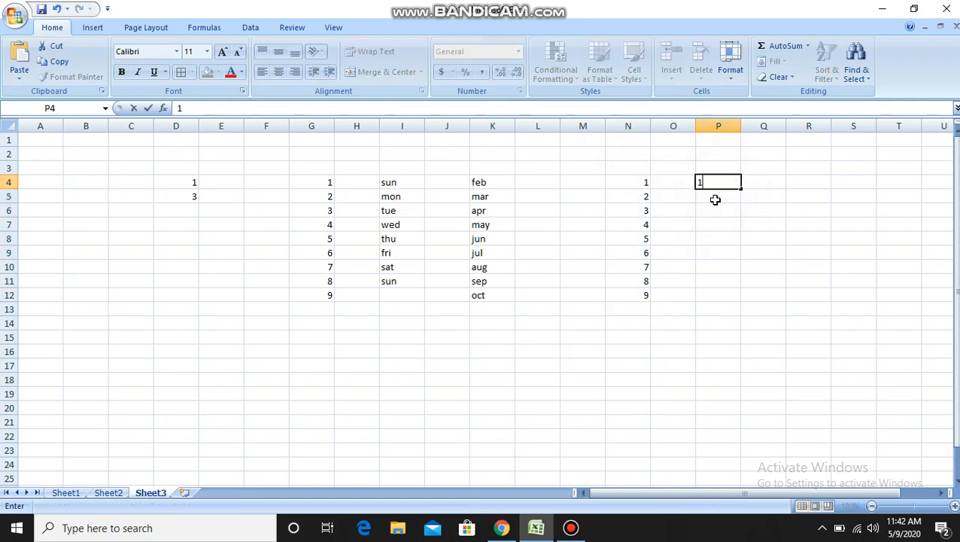
left_click(715, 197)
type("3")
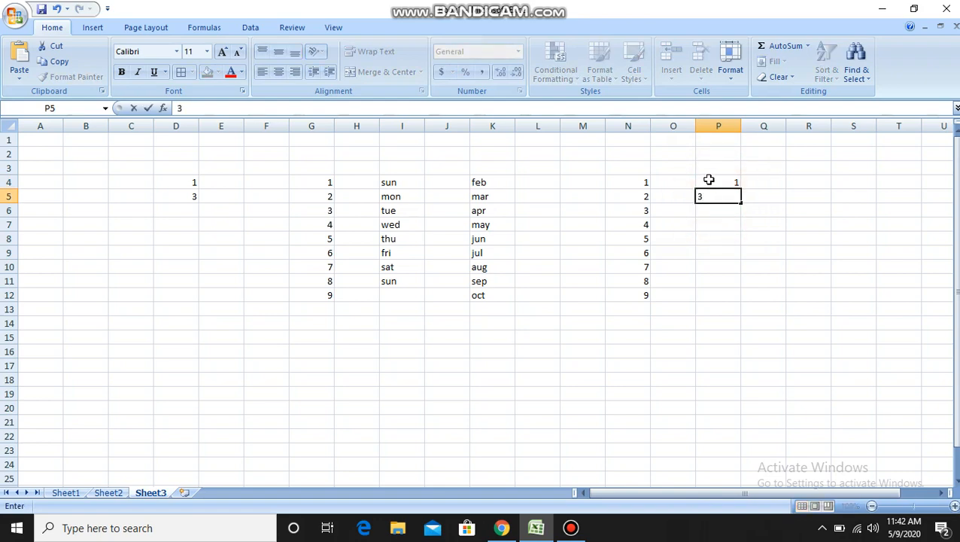
left_click(710, 182)
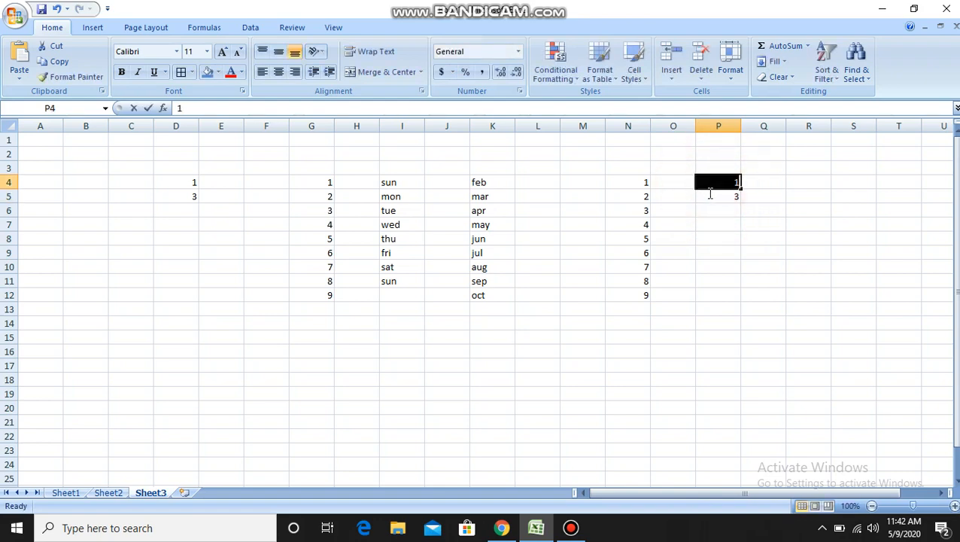
left_click(707, 192)
left_click(707, 184)
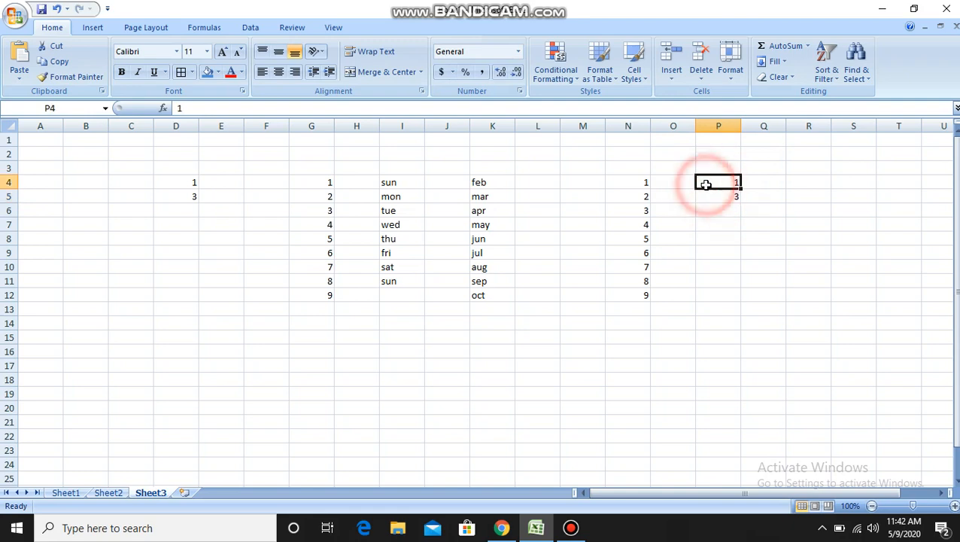
key("shift+Down")
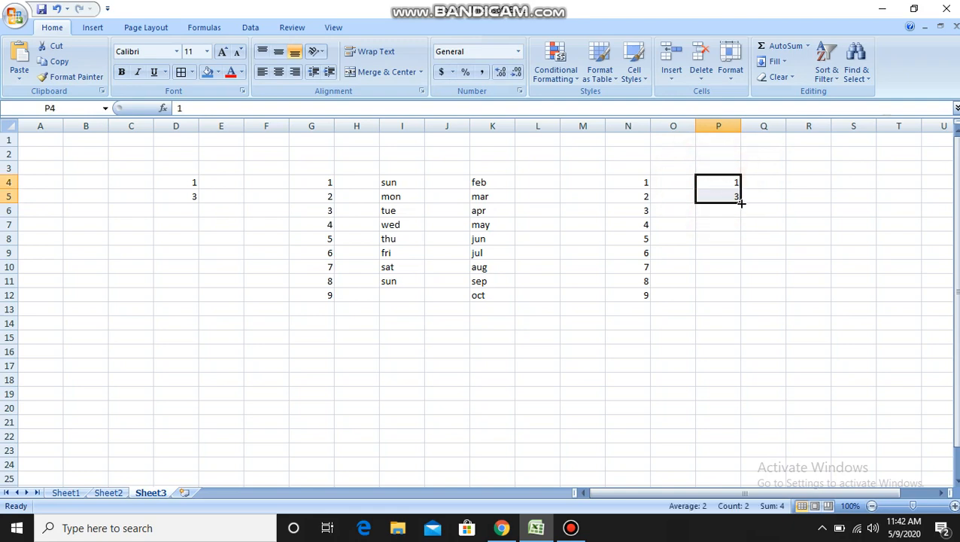
left_click_drag(742, 201, 733, 295)
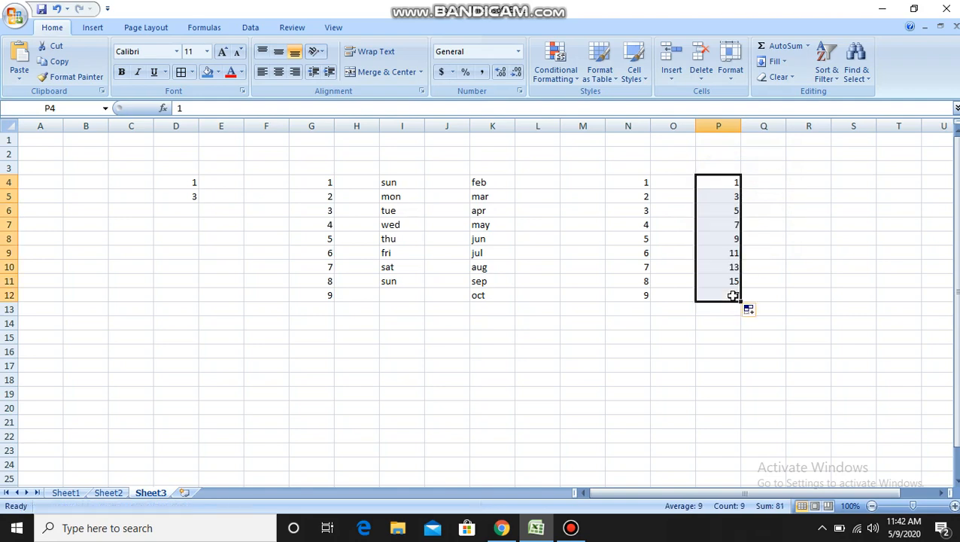
Enter 2 and 4 in R4 and R5 and extend the even-number series down to R10.
left_click(793, 180)
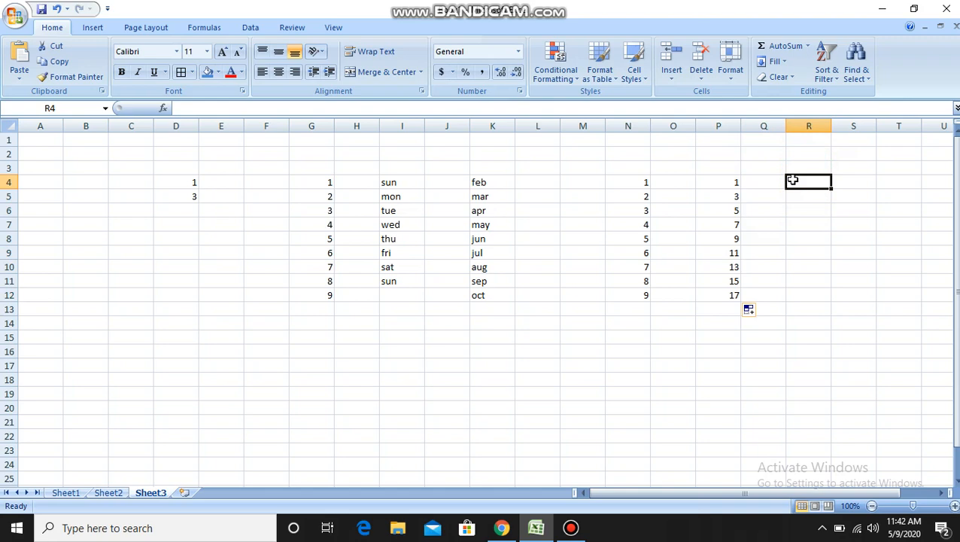
type("2")
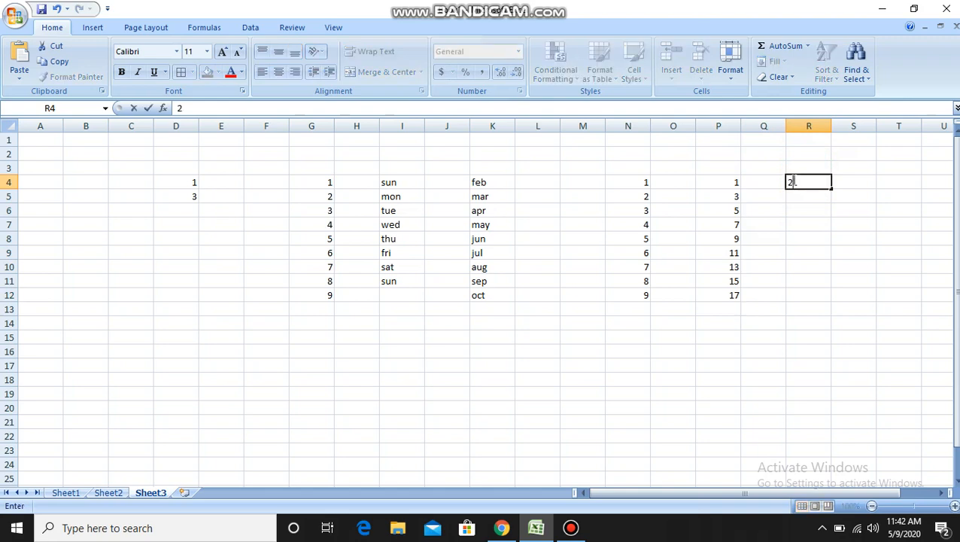
left_click(803, 197)
type("4")
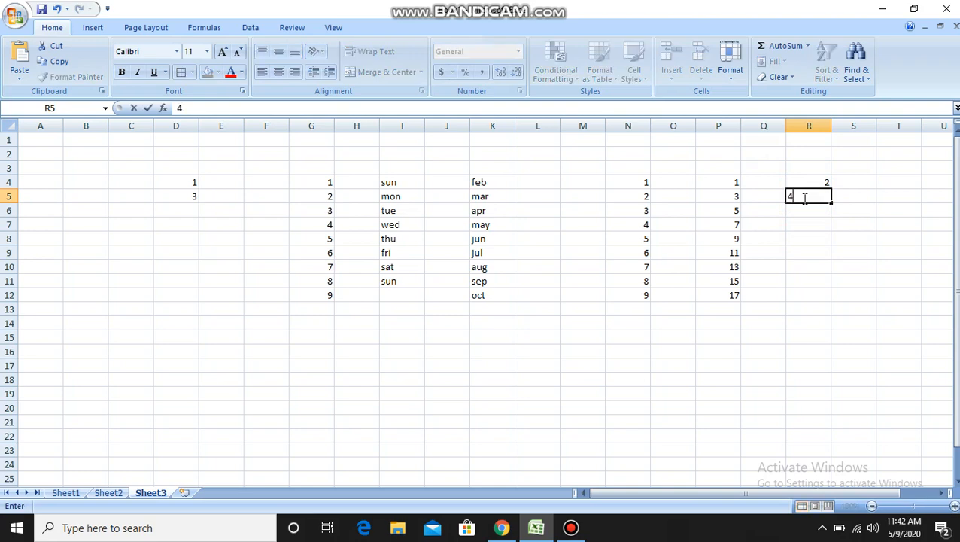
left_click(823, 180)
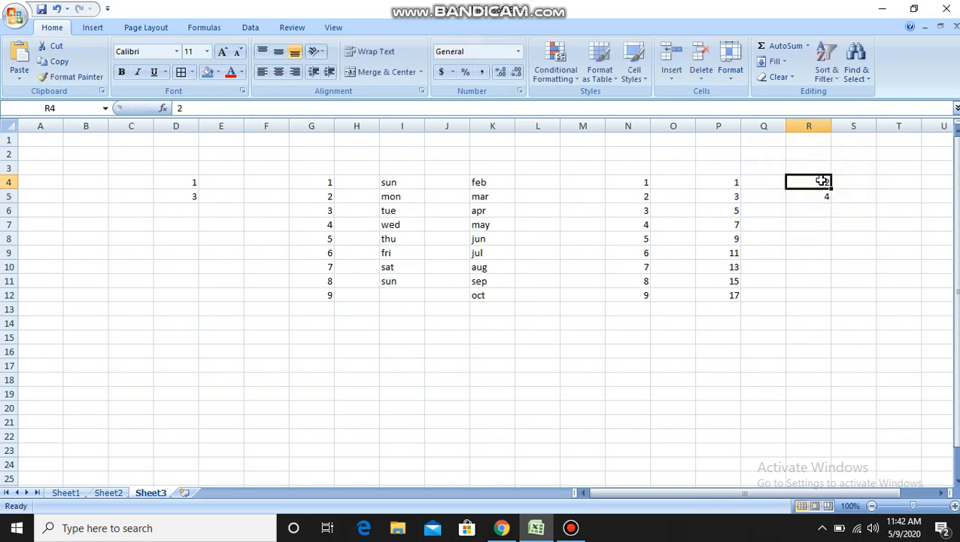
key("shift+Down")
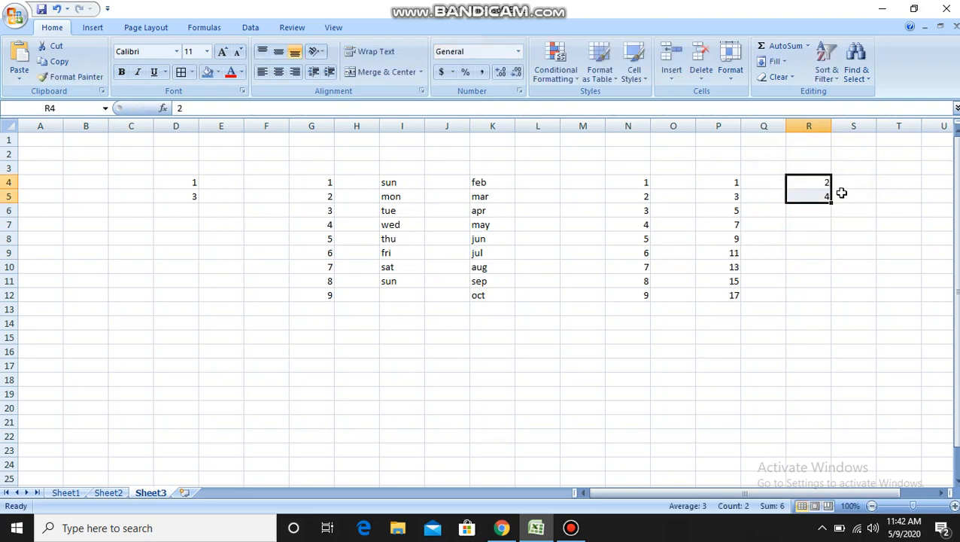
left_click_drag(830, 201, 823, 278)
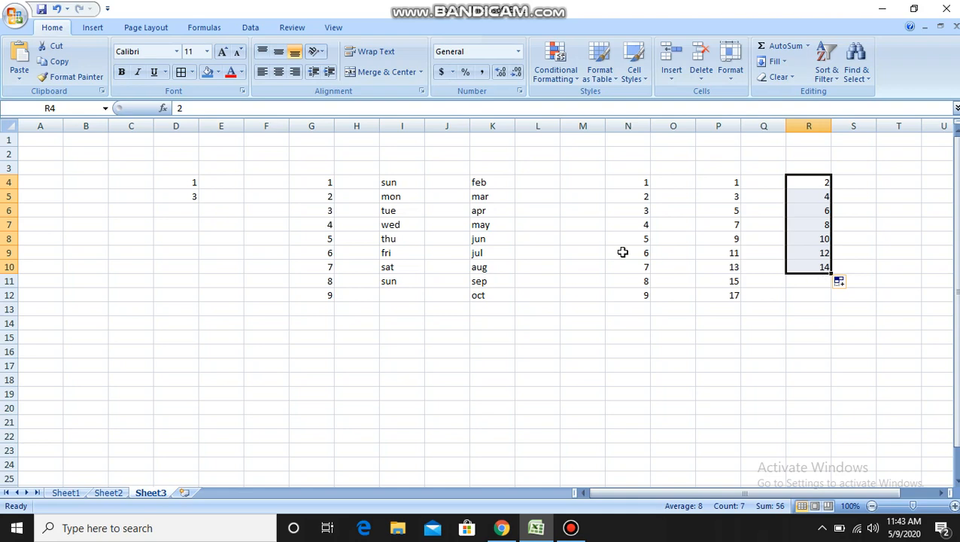
Enter urdu and comp in F5 and F6 and fill the pair down to F14.
left_click(257, 202)
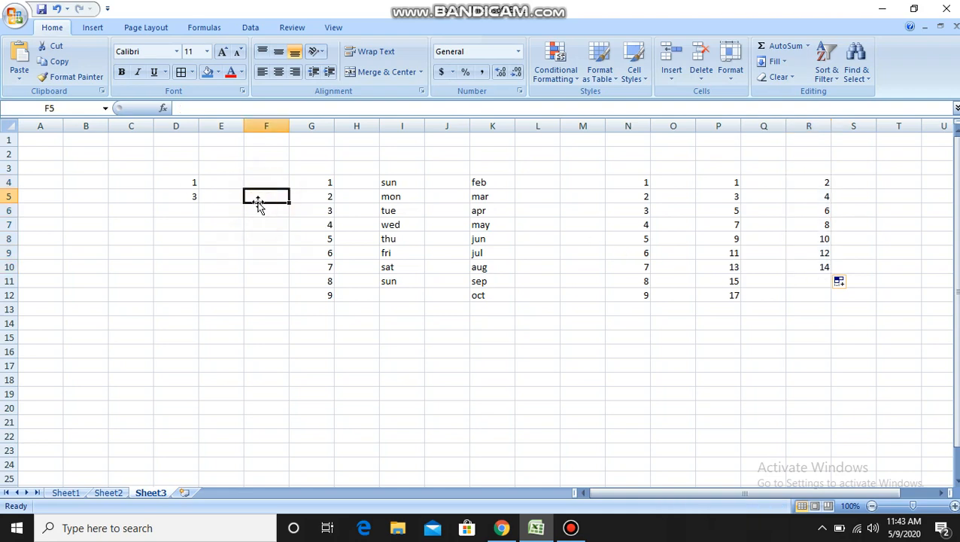
type("urdu")
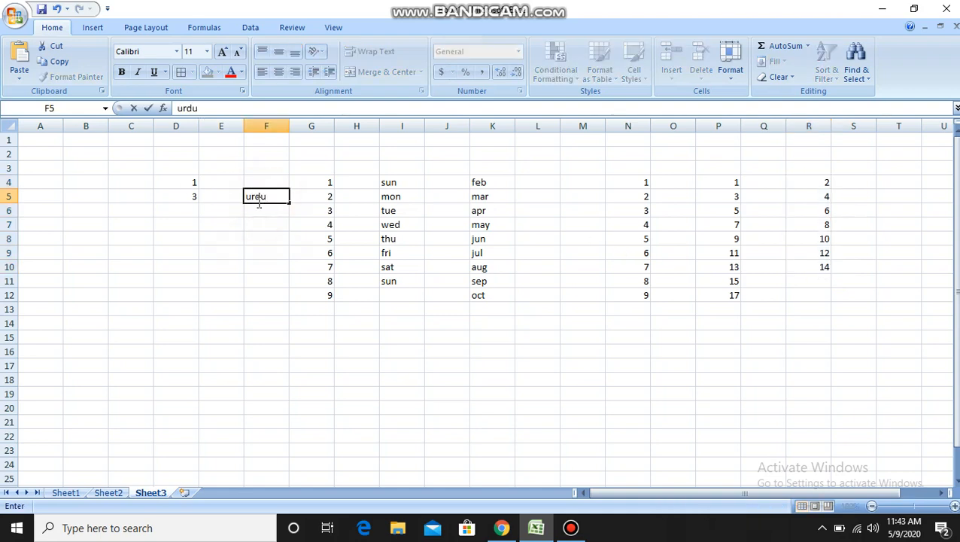
key("Return")
type("comp")
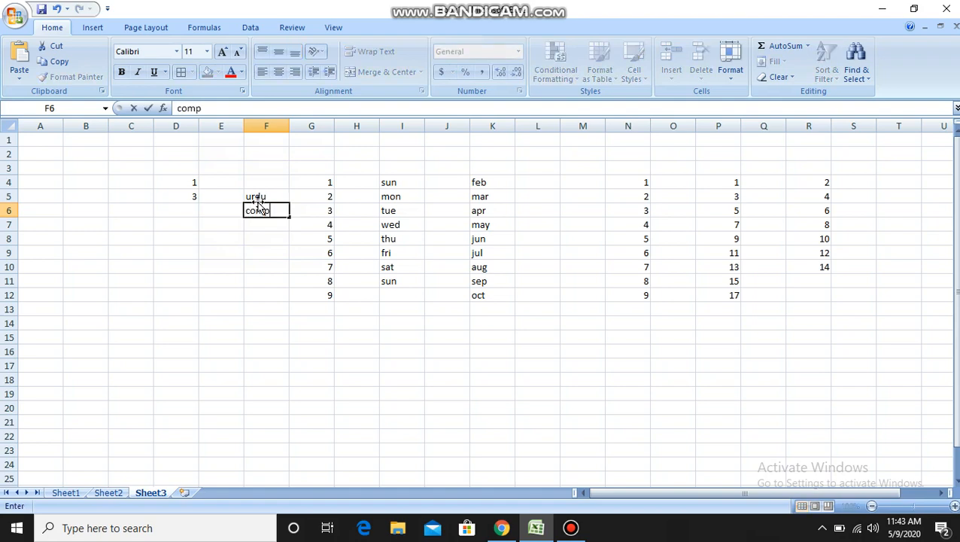
left_click(257, 194)
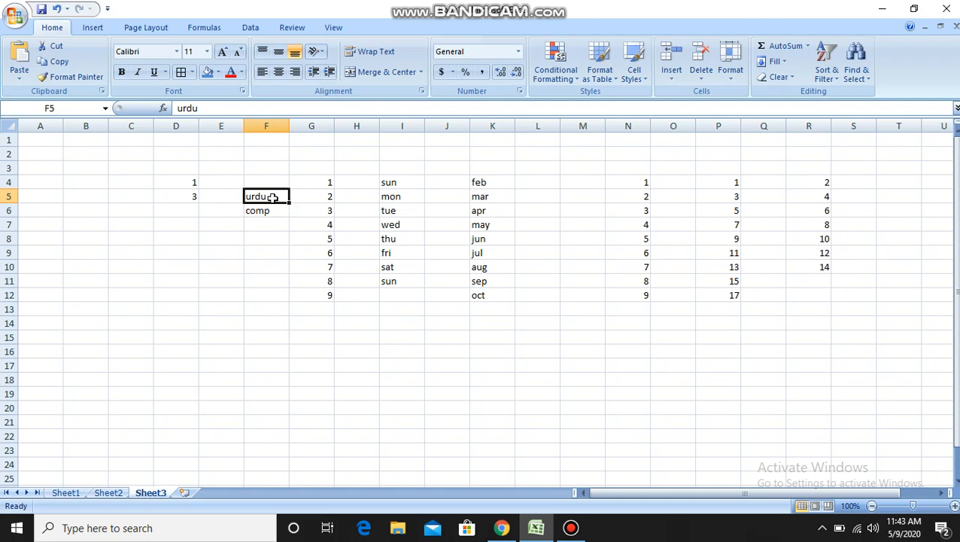
left_click(272, 197)
left_click_drag(273, 197, 284, 332)
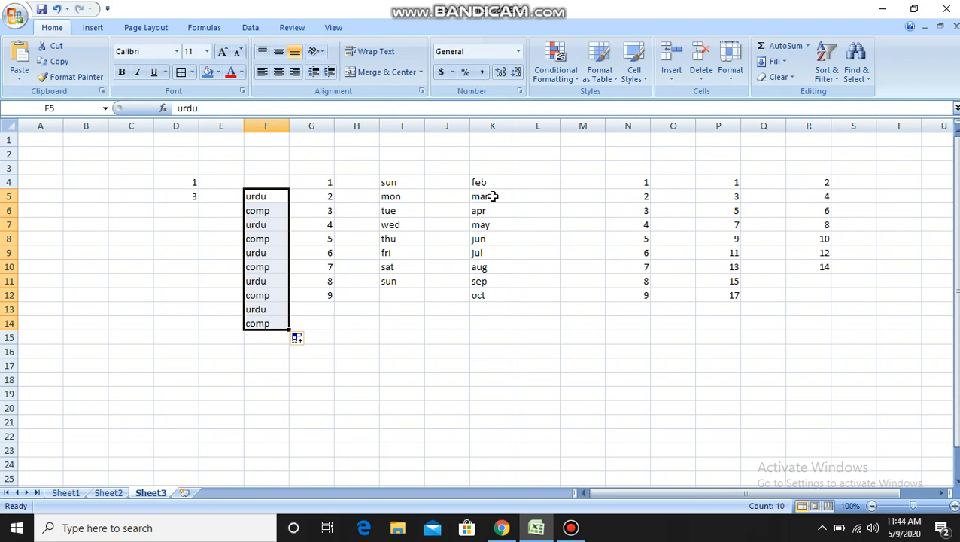
Create a custom fill list with the entries sst, isl, urdu, comp, sci, math and drawing.
left_click(20, 25)
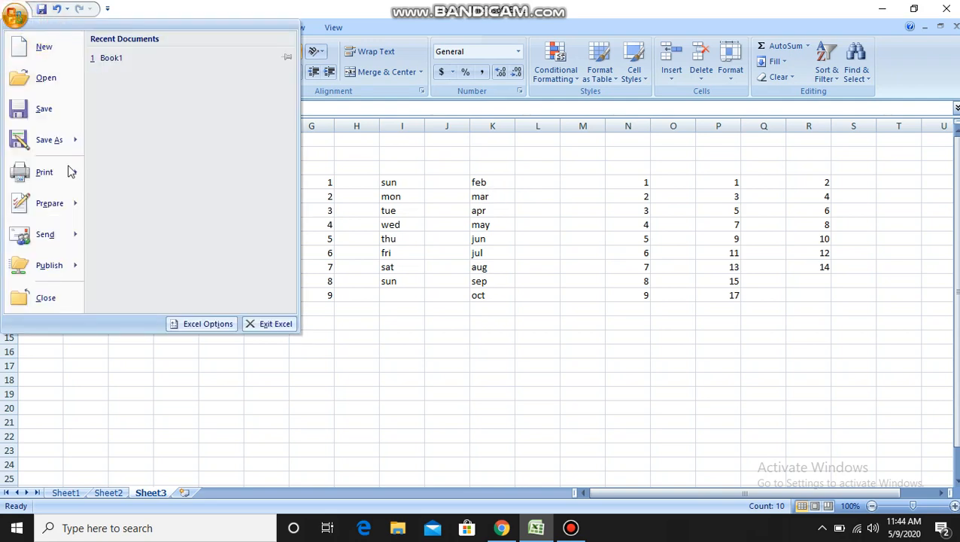
left_click(203, 330)
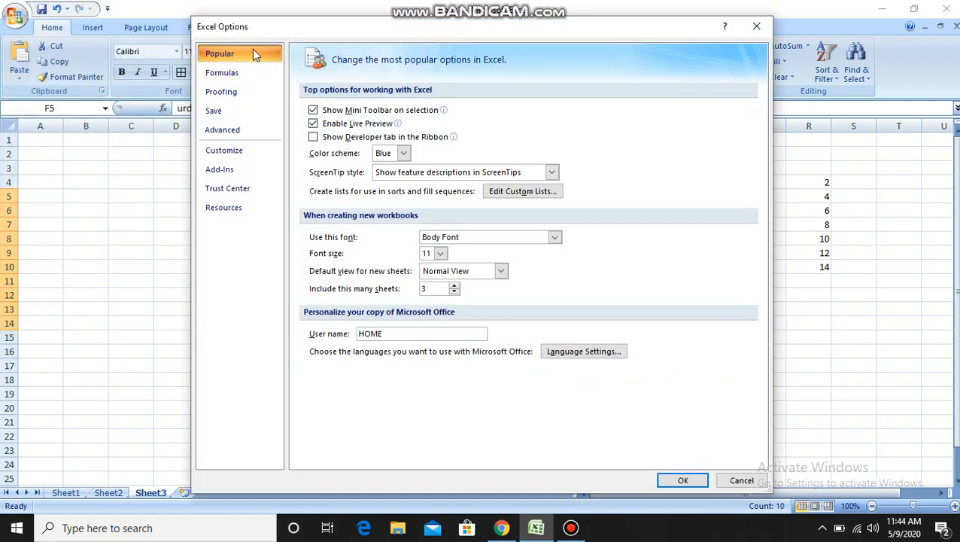
left_click(512, 194)
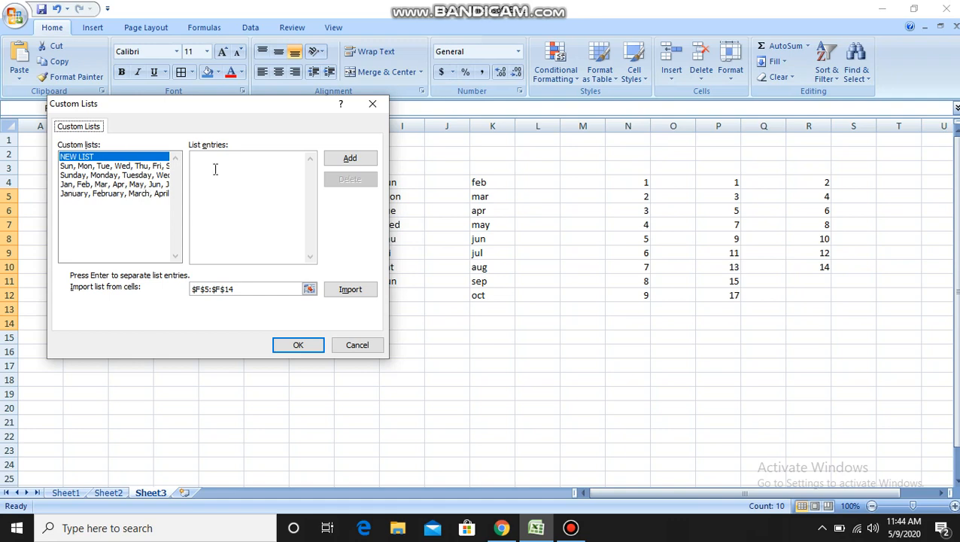
left_click(92, 159)
type("sst, isl, urdu, comp, sci, math")
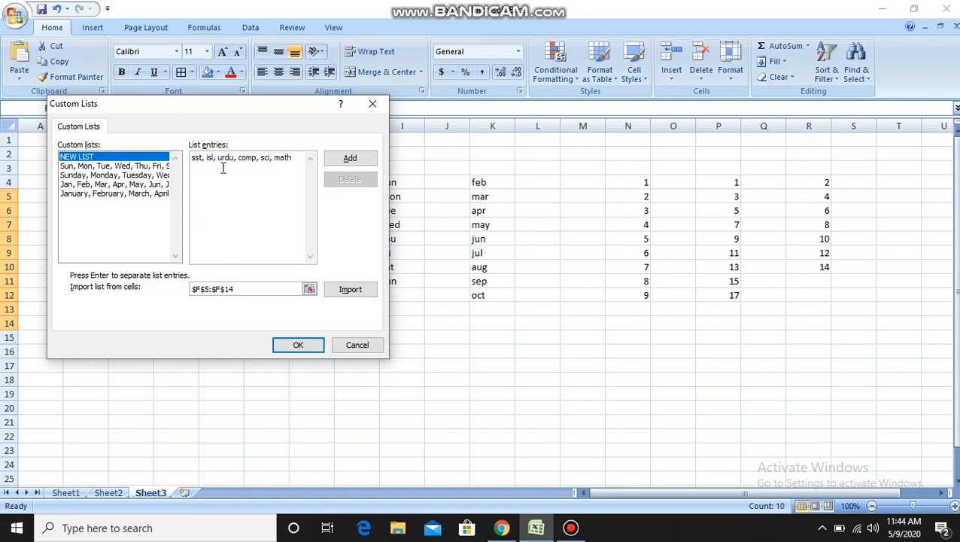
type(", drawing")
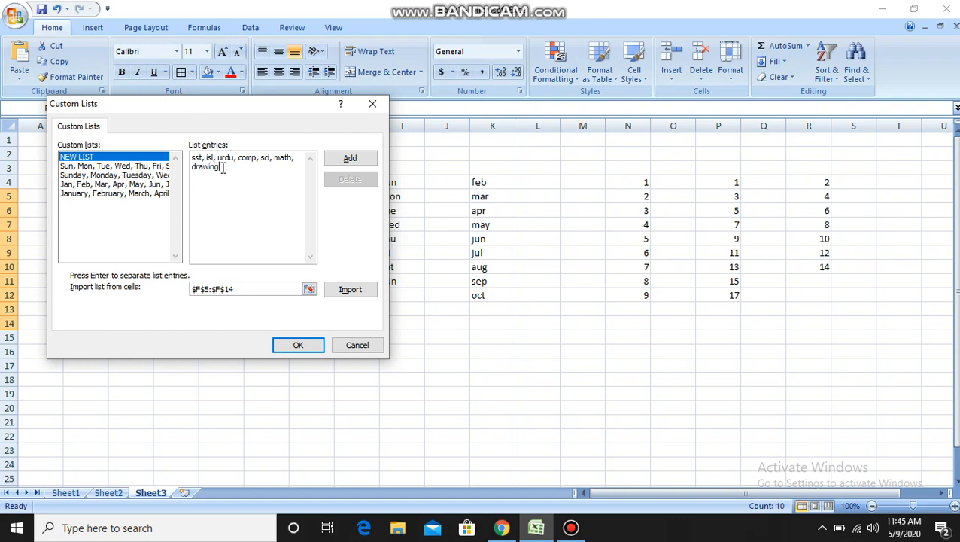
left_click(342, 161)
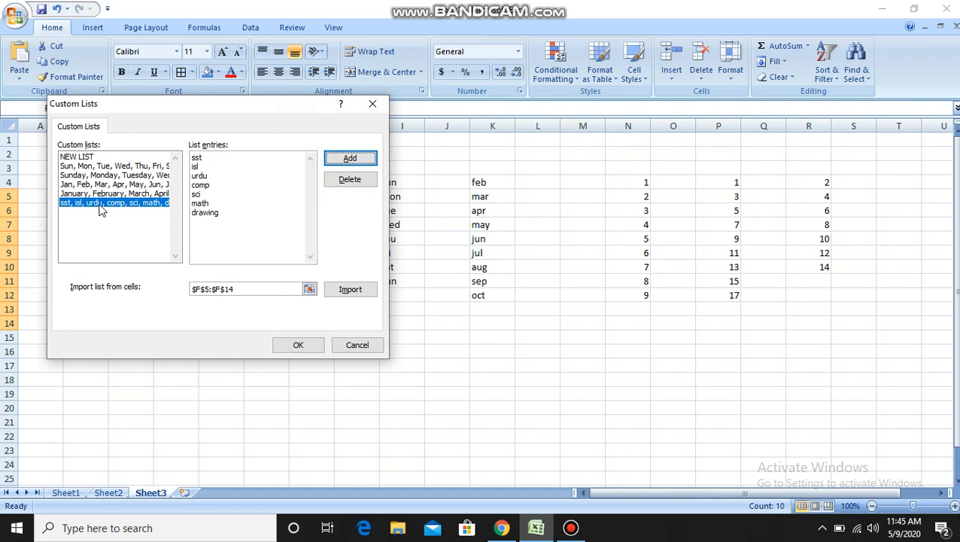
left_click(286, 346)
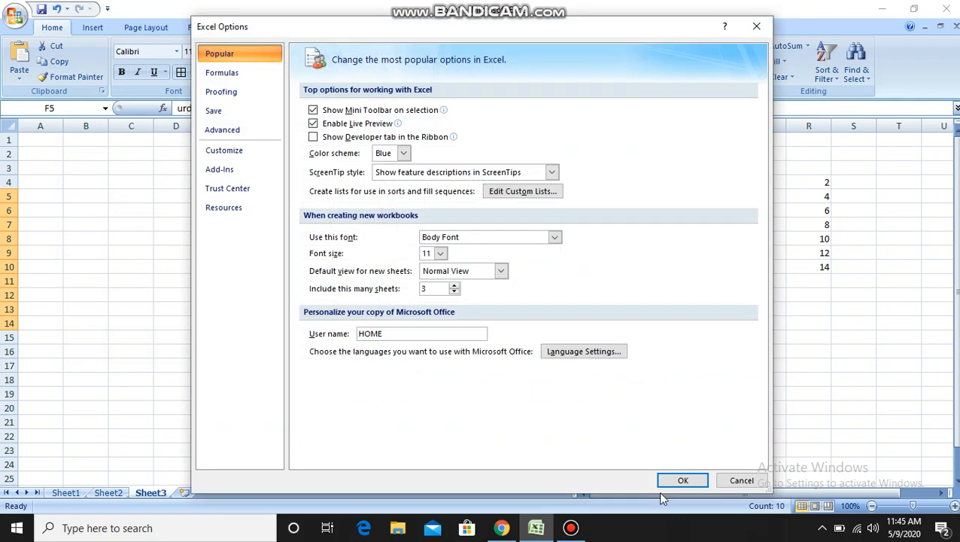
left_click(681, 481)
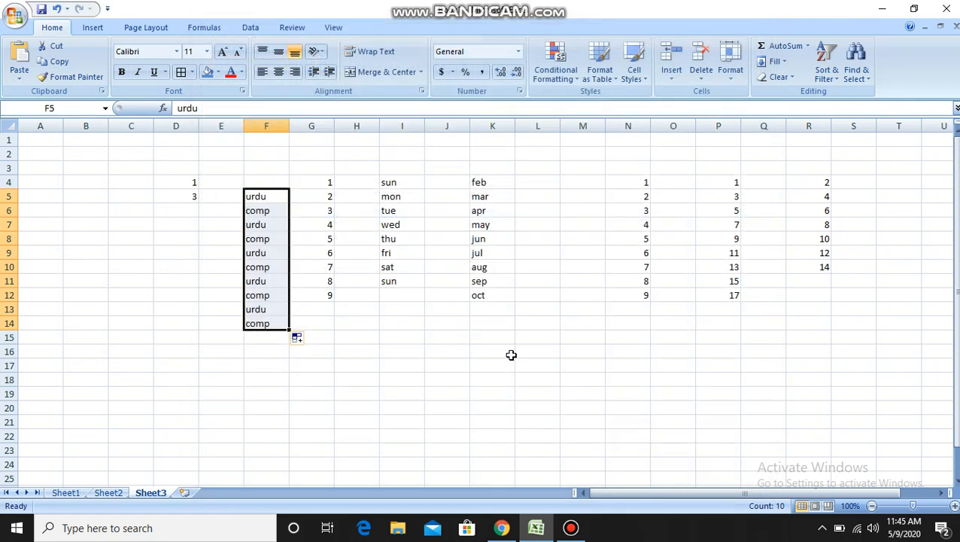
Enter urdu in M4 and extend the custom subject list down to M11.
left_click(579, 181)
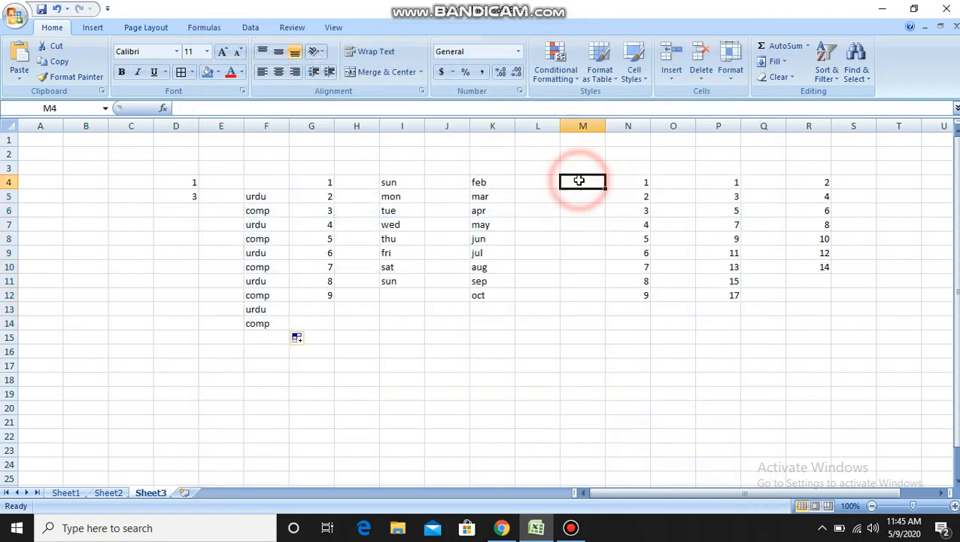
type("urdu")
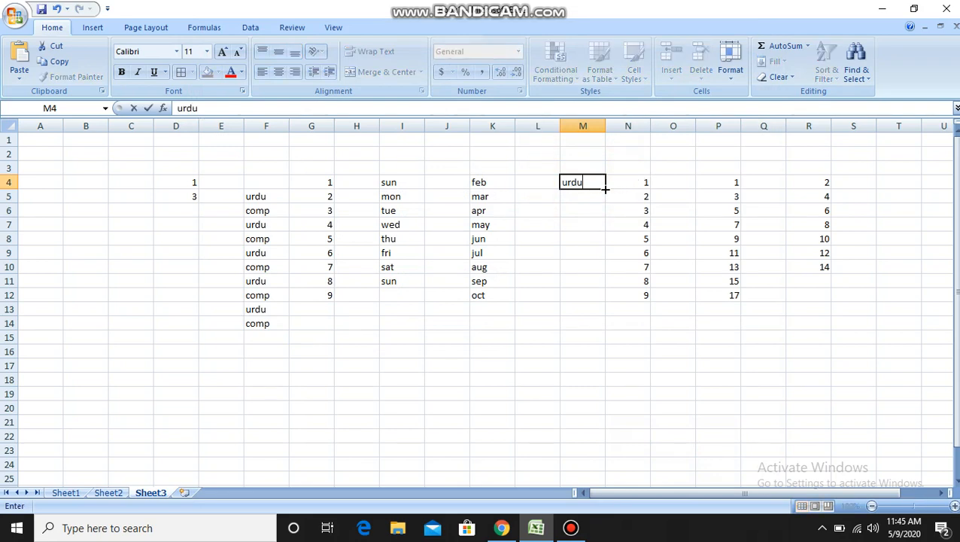
mouse_move(605, 188)
left_mouse_down()
mouse_move(593, 225)
mouse_move(600, 281)
left_mouse_up()
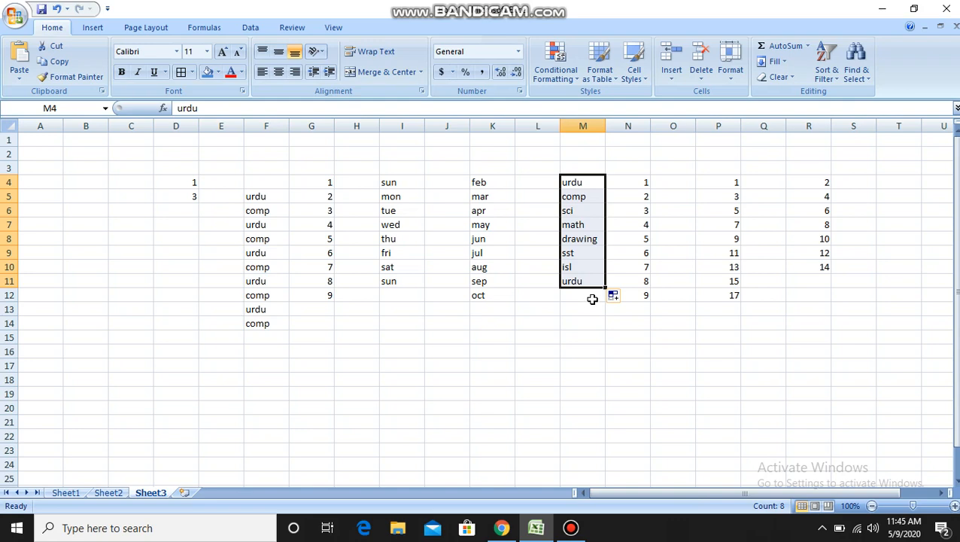
Delete the custom subject list starting with sst, isl, urdu from the Excel options.
left_click(14, 18)
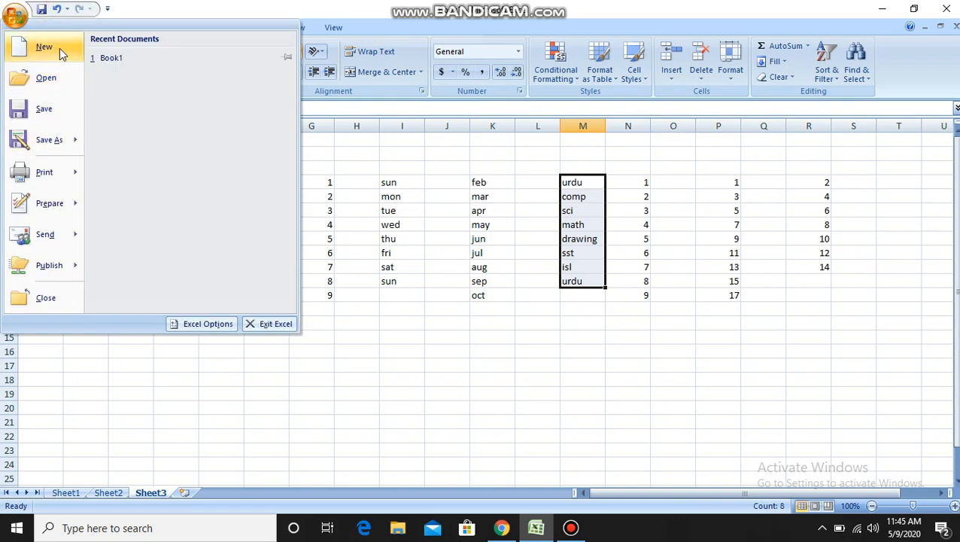
left_click(203, 328)
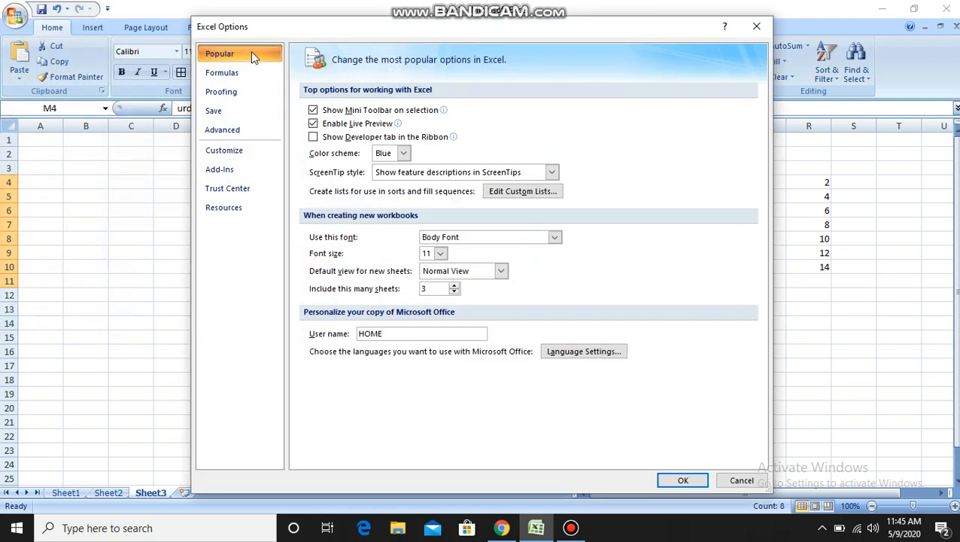
left_click(510, 193)
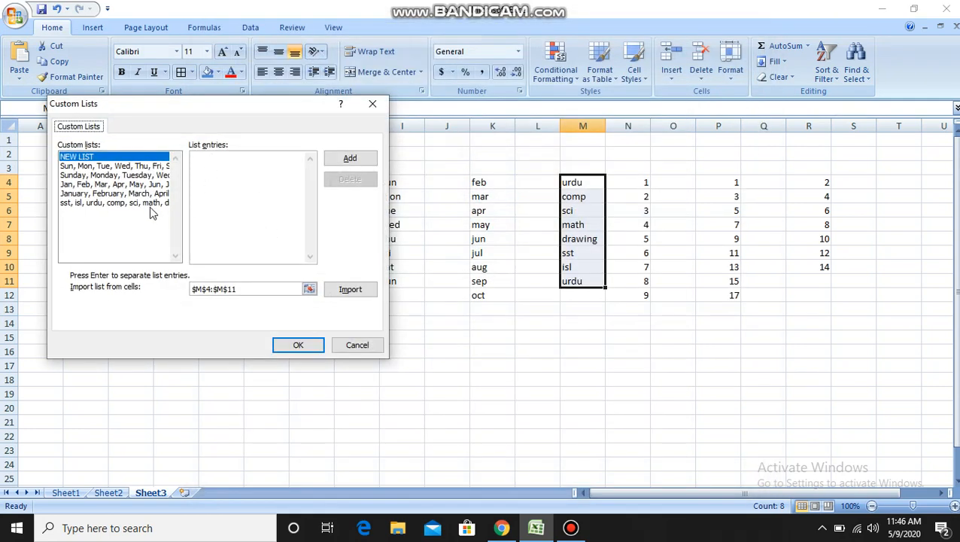
left_click(148, 203)
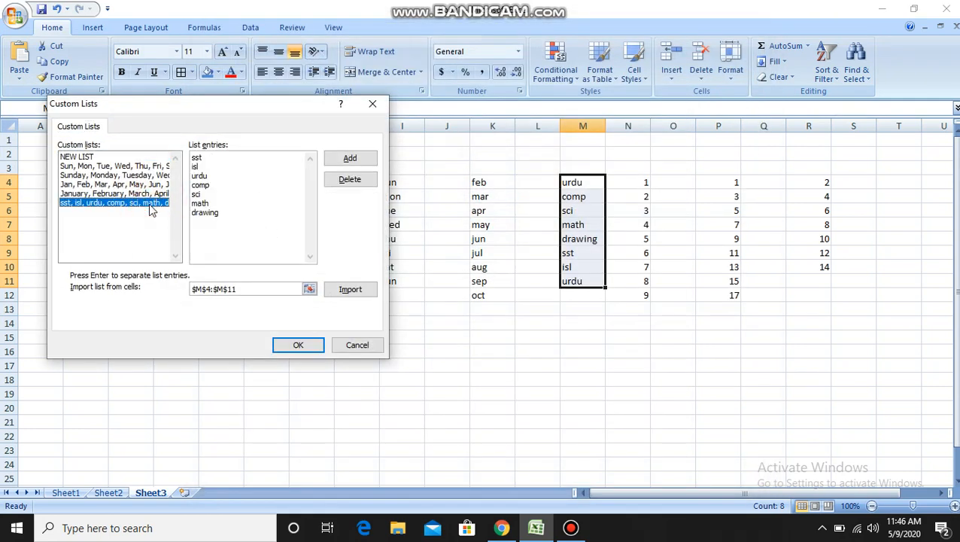
left_click(358, 181)
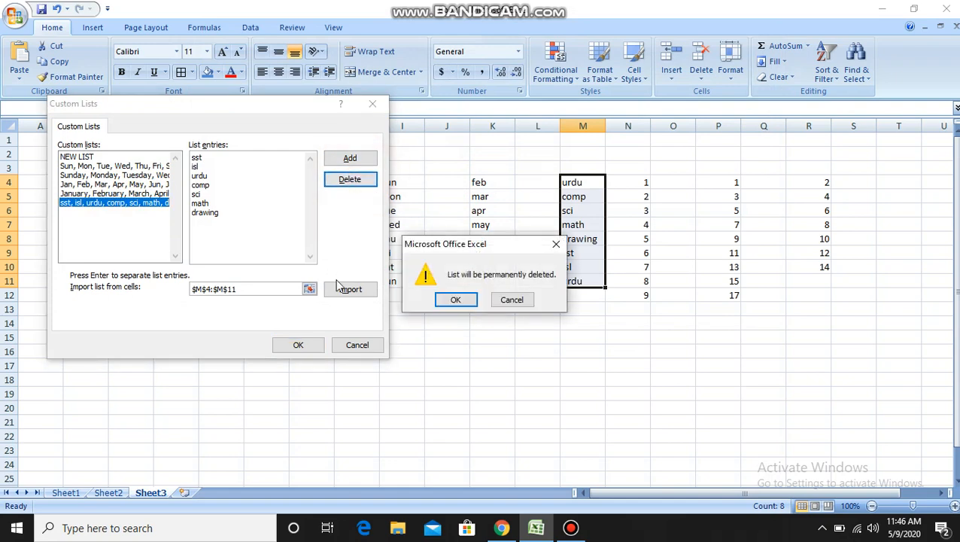
left_click(449, 301)
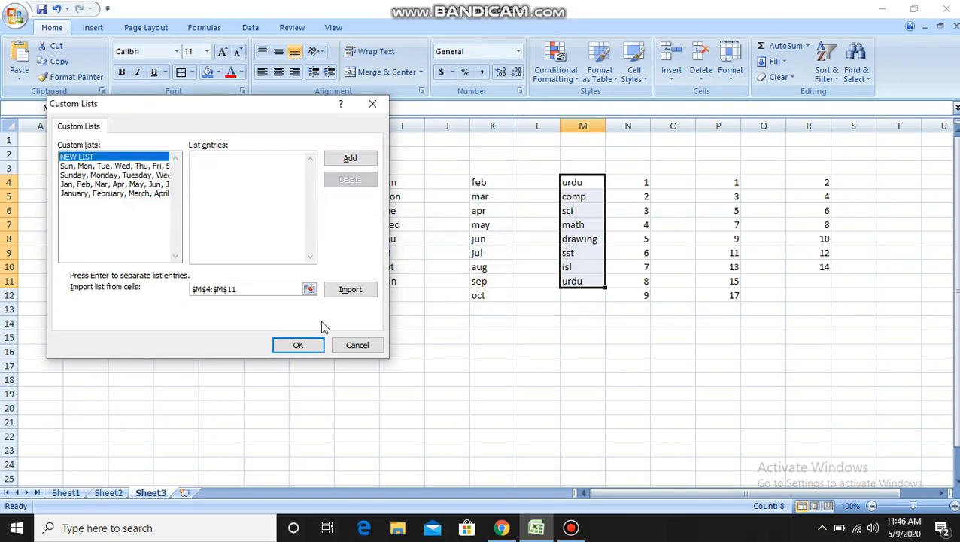
left_click(298, 345)
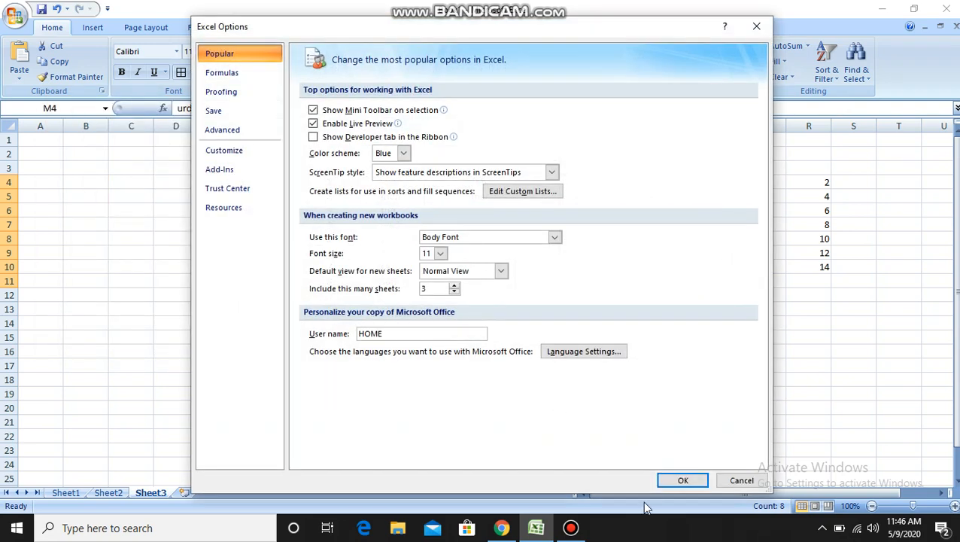
left_click(663, 480)
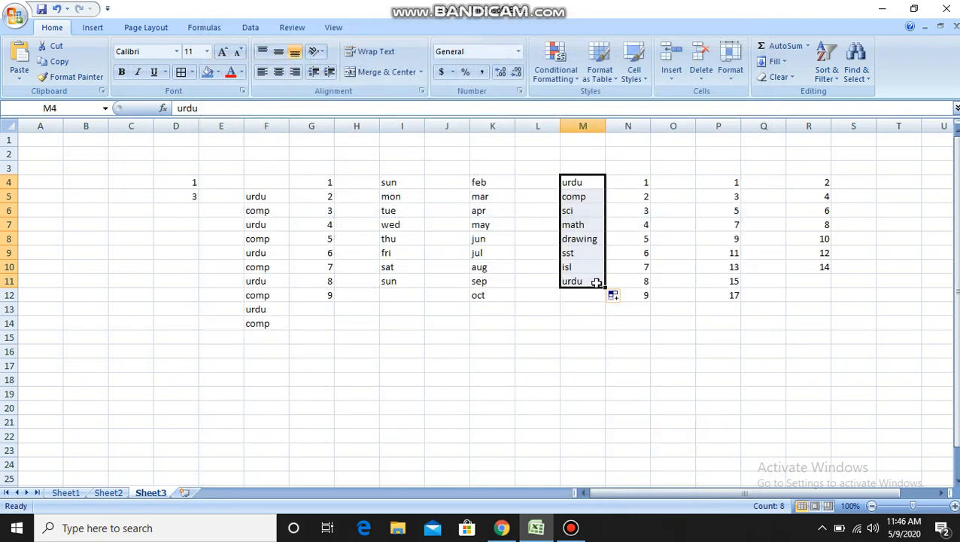
Enter sst in L14 and fill it down to L23.
left_click(546, 329)
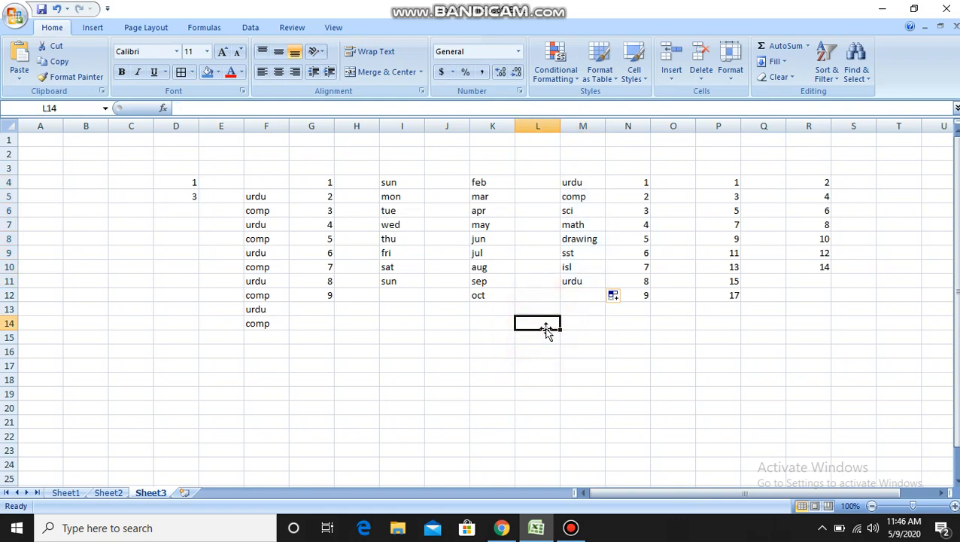
type("sst")
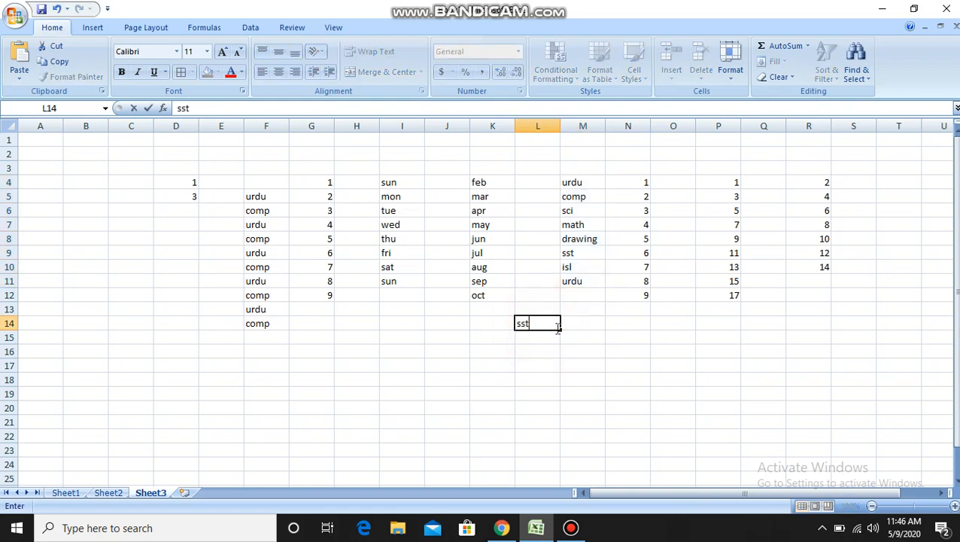
left_click_drag(560, 329, 568, 458)
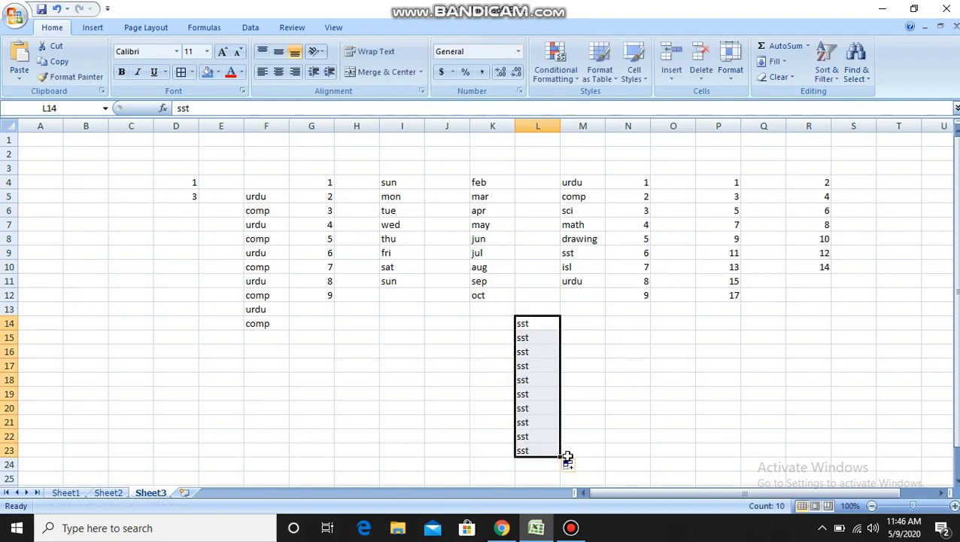